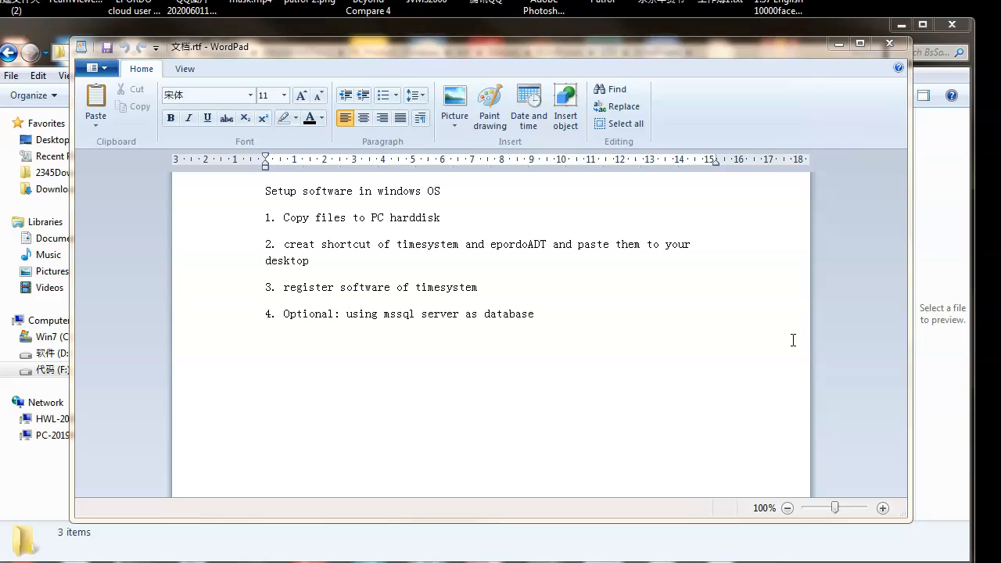
# - Open the 5.0 folder inside TotalinOnePC and look over its program files
pyautogui.click(840, 45)
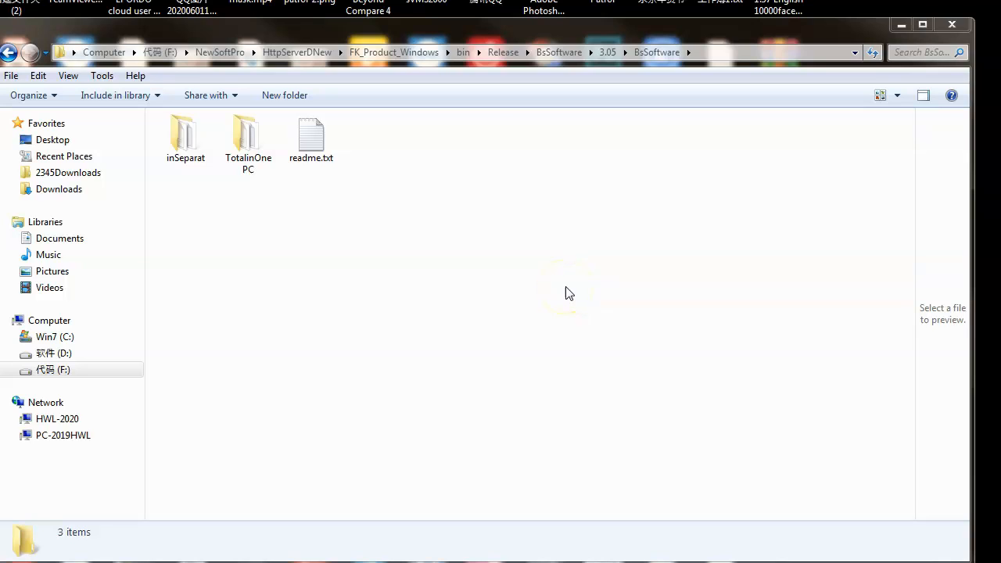
pyautogui.click(258, 169)
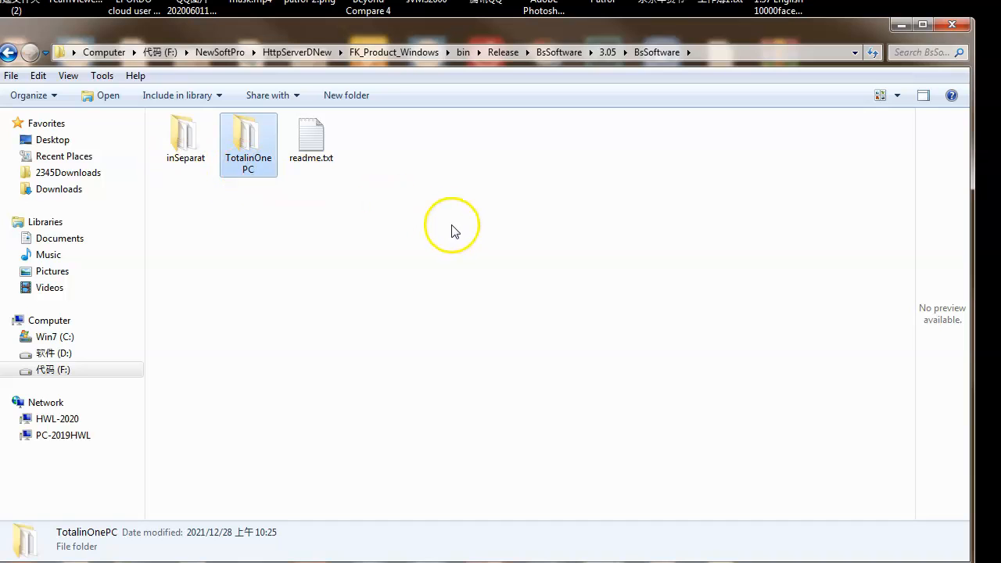
pyautogui.doubleClick(249, 156)
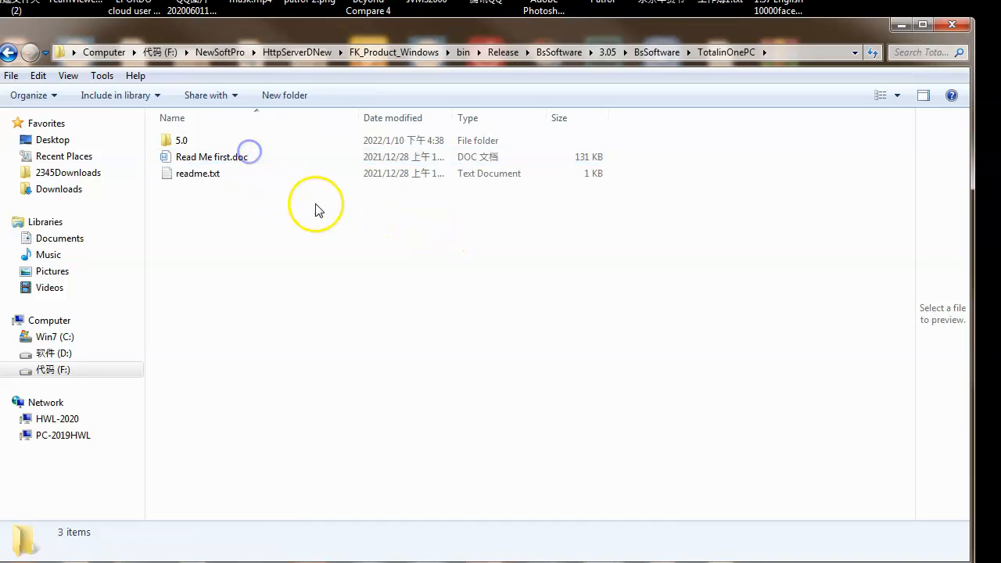
pyautogui.doubleClick(195, 139)
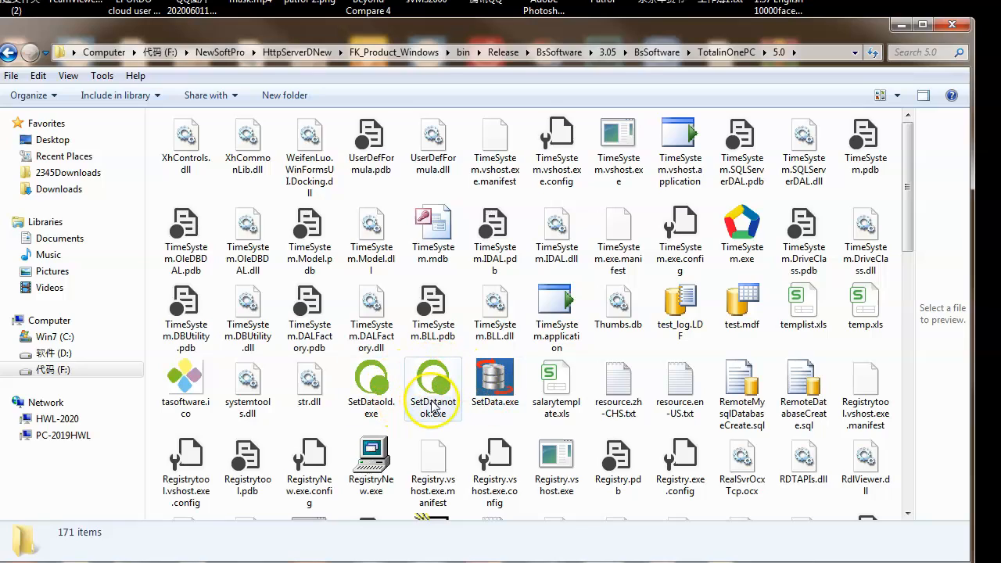
pyautogui.scroll(-6, 485, 401)
pyautogui.scroll(6, 469, 430)
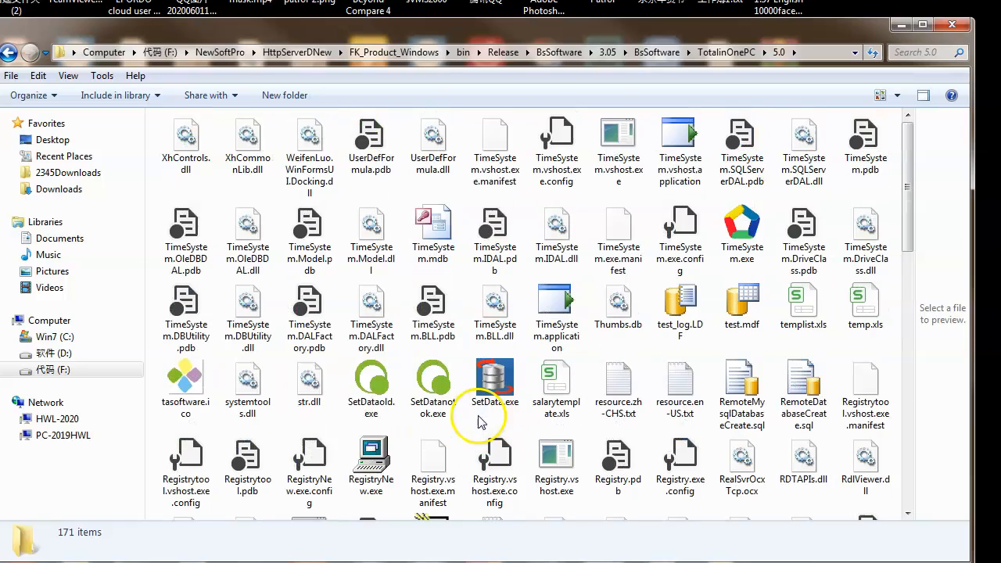
pyautogui.scroll(-6, 461, 422)
pyautogui.scroll(6, 466, 419)
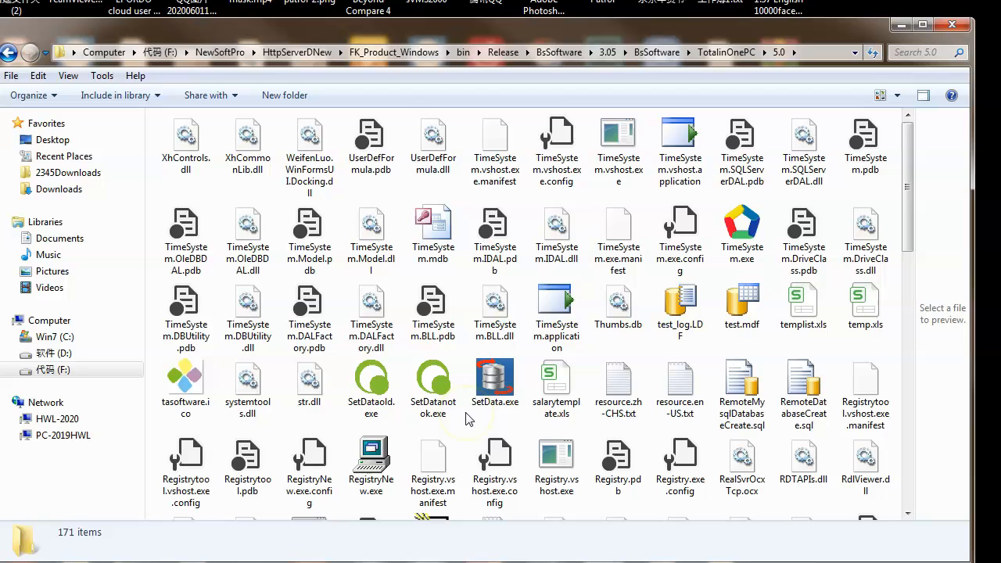
# - Check the setup notes, then create shortcuts of TimeSystem.exe and EpordoADT.exe in the 5.0 folder
pyautogui.click(369, 562)
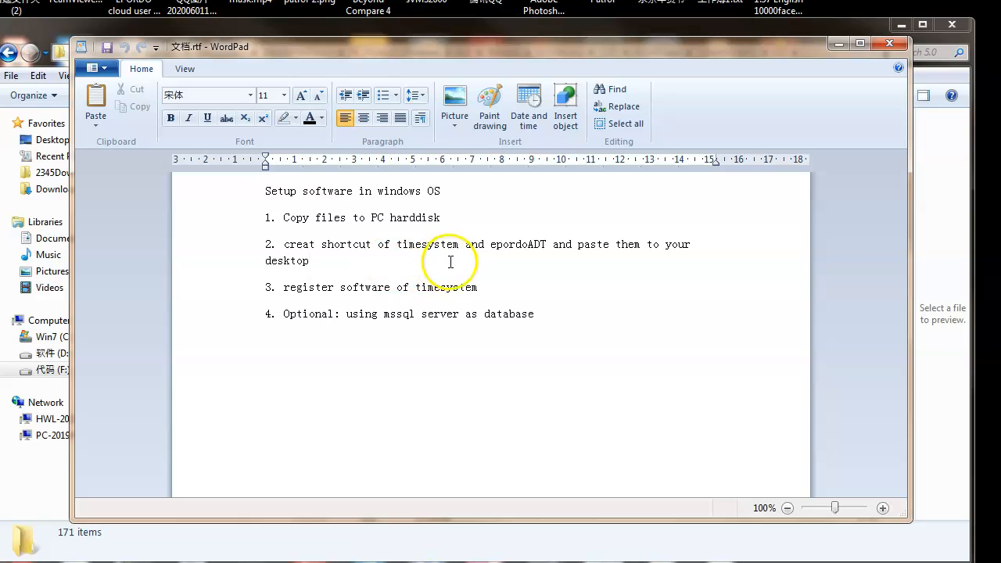
pyautogui.click(837, 47)
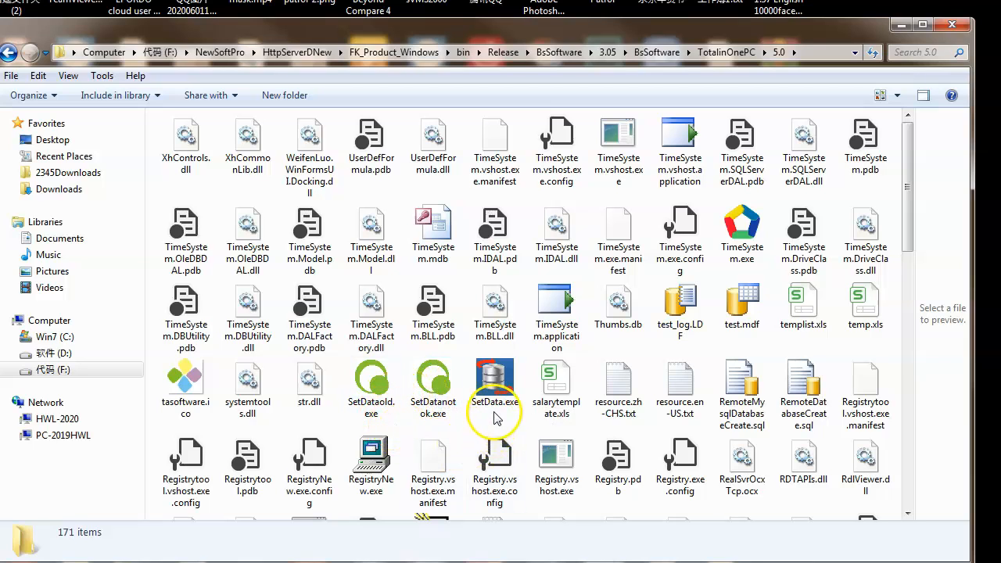
pyautogui.click(755, 229)
pyautogui.rightClick(749, 226)
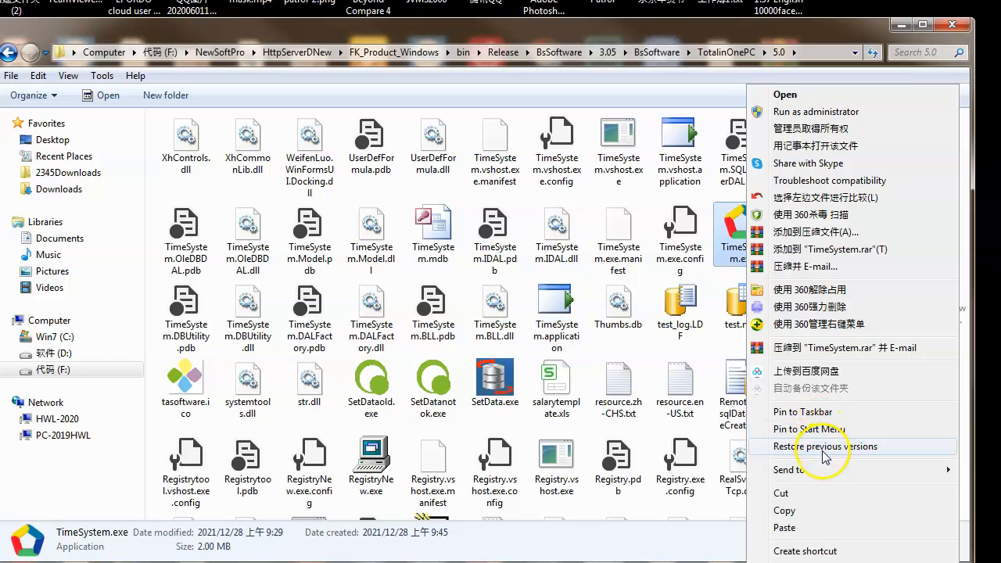
pyautogui.click(814, 551)
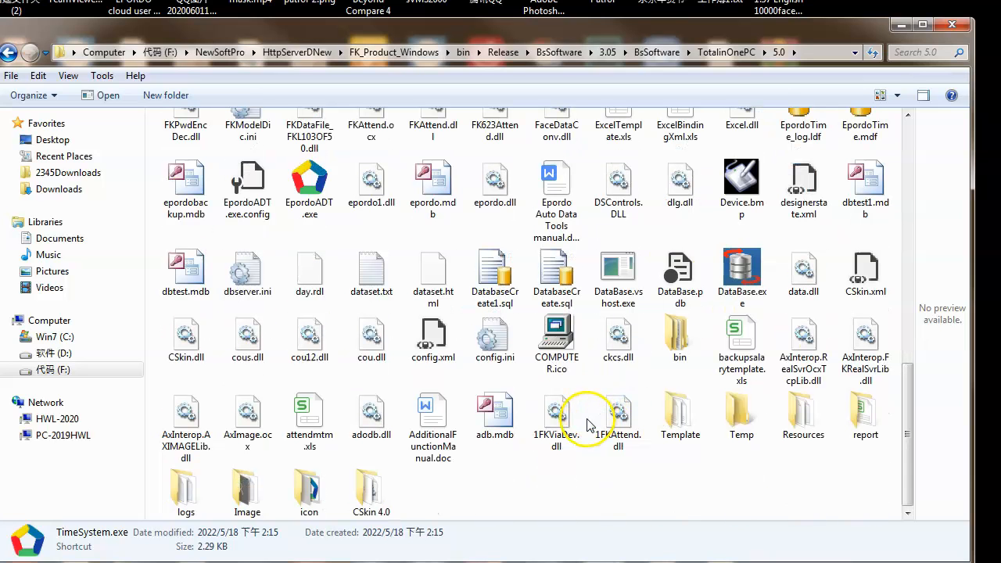
pyautogui.rightClick(312, 188)
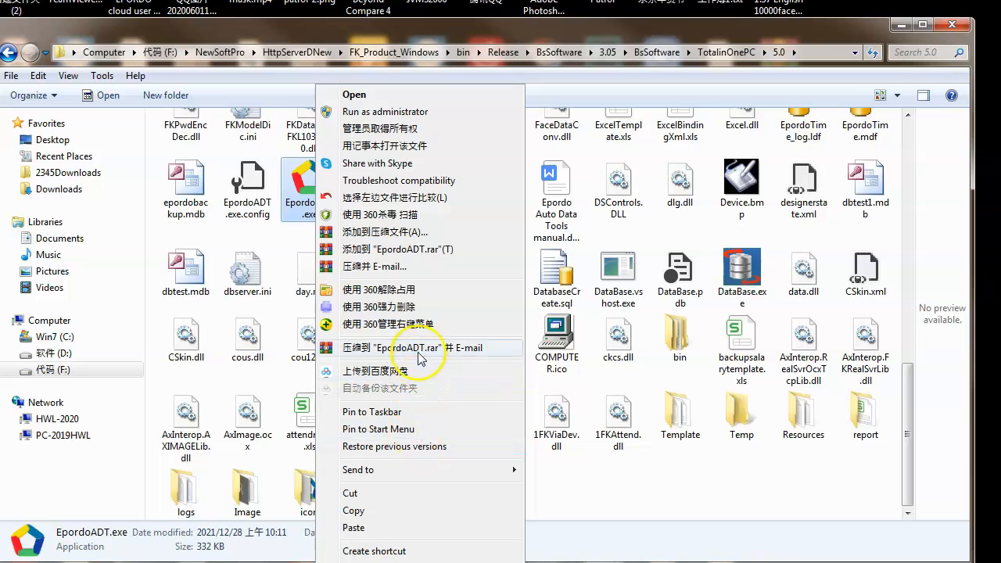
pyautogui.click(403, 551)
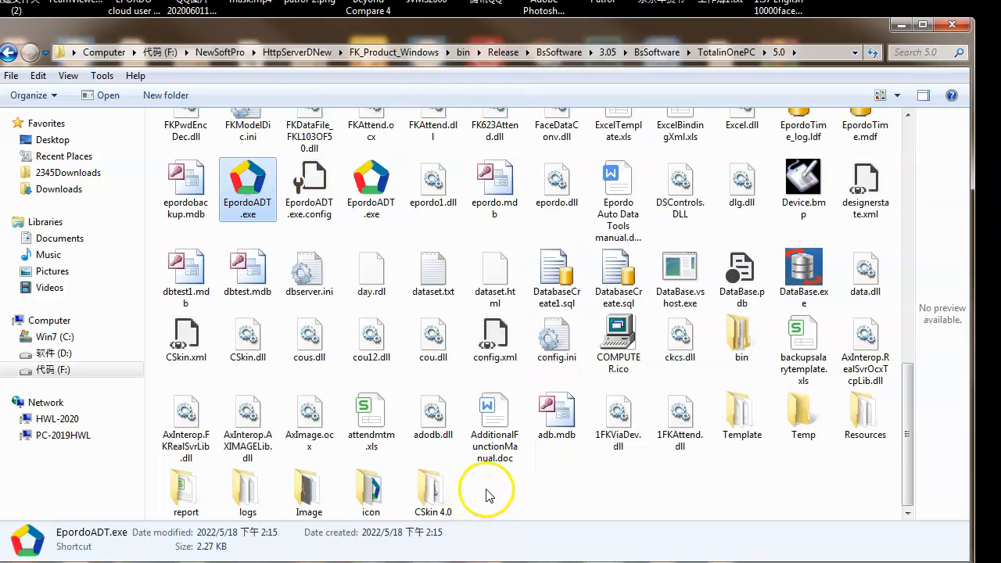
# - Select the new EpordoADT.exe and TimeSystem.exe shortcuts together and cut them from the 5.0 folder
pyautogui.doubleClick(383, 203)
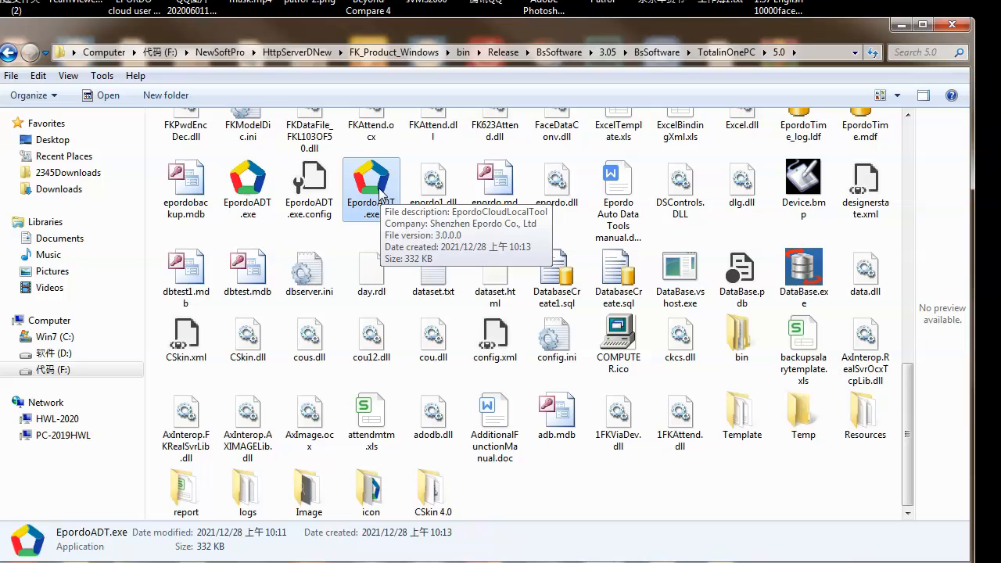
pyautogui.click(255, 190)
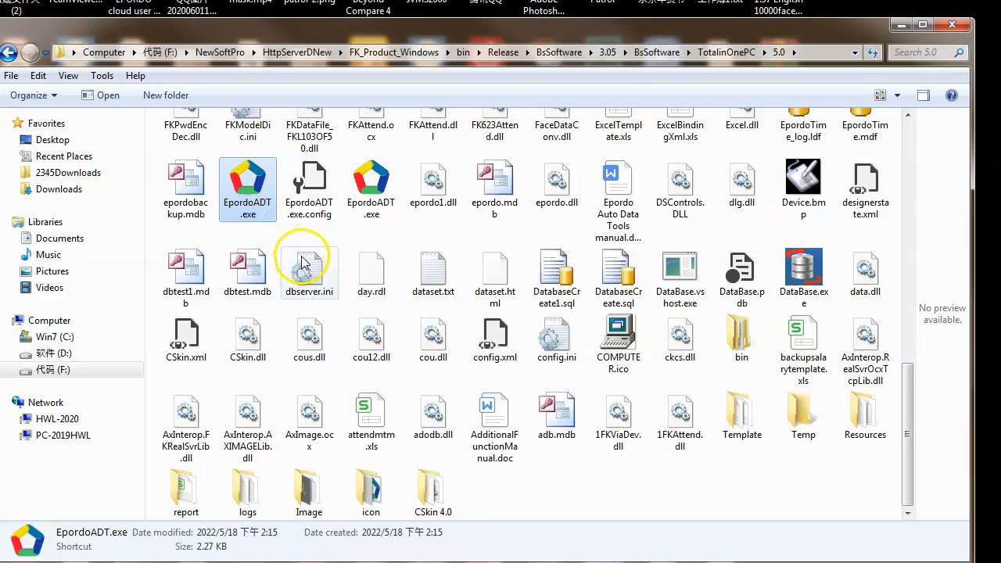
pyautogui.scroll(-5, 347, 306)
pyautogui.scroll(5, 348, 313)
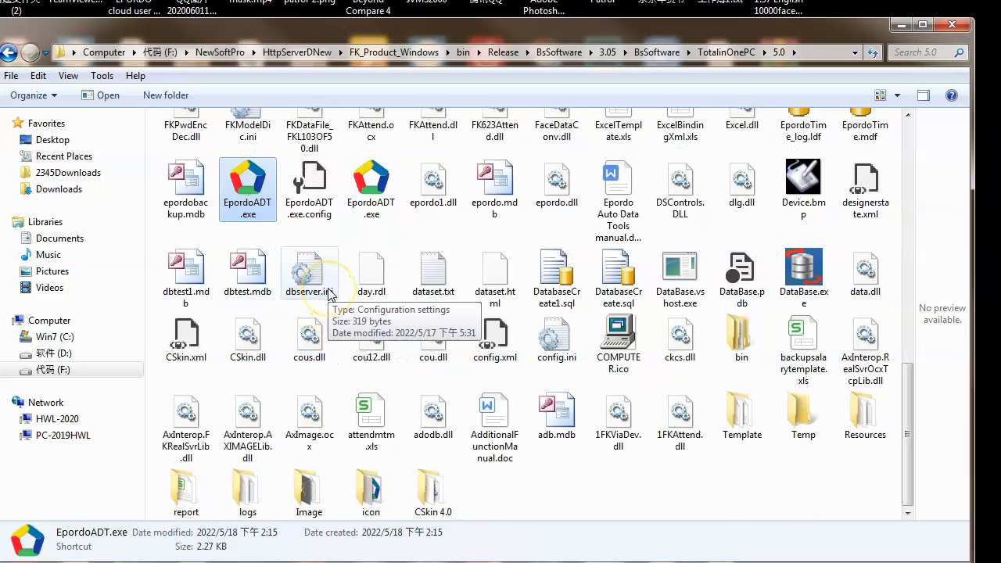
pyautogui.scroll(3, 432, 272)
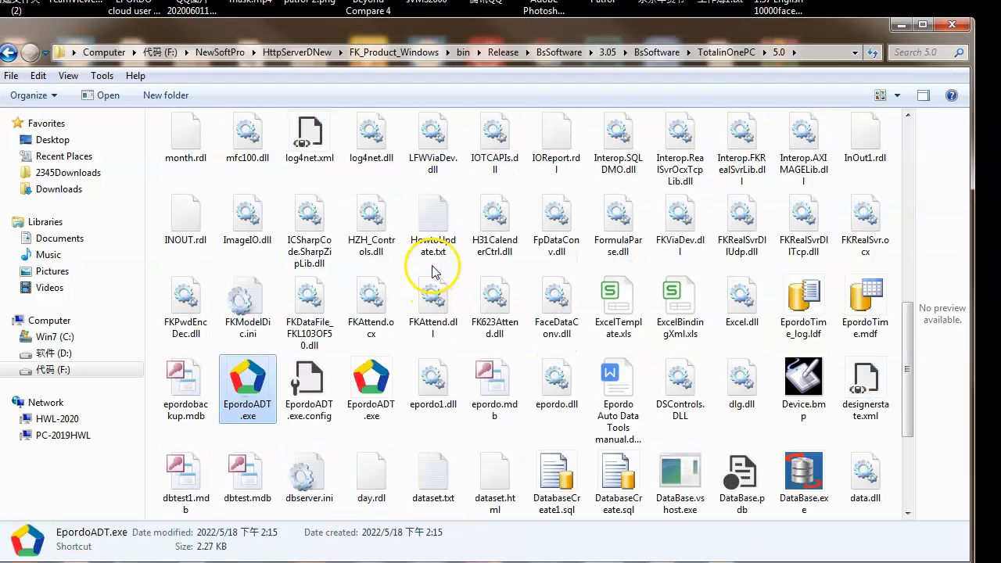
pyautogui.scroll(3, 541, 340)
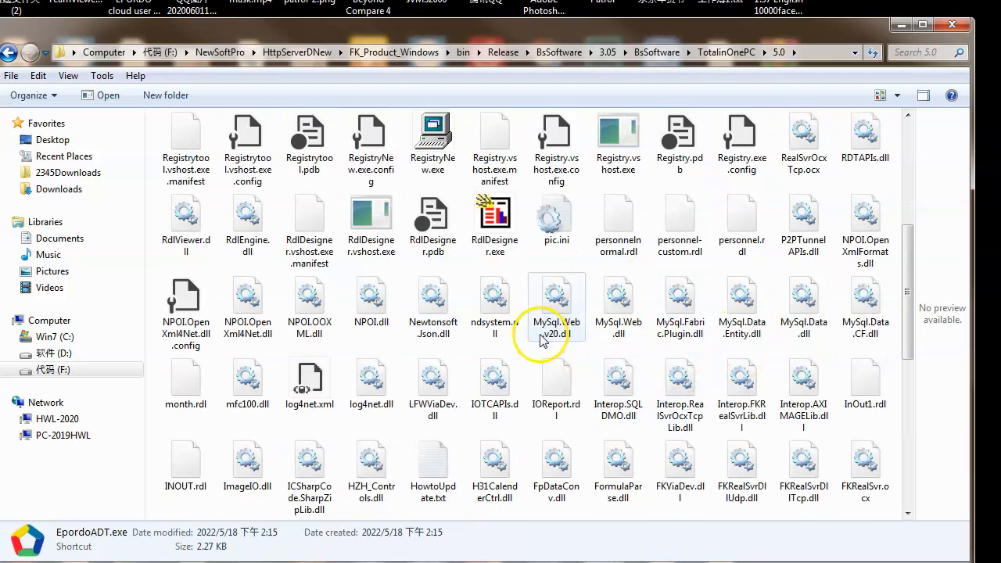
pyautogui.scroll(3, 543, 336)
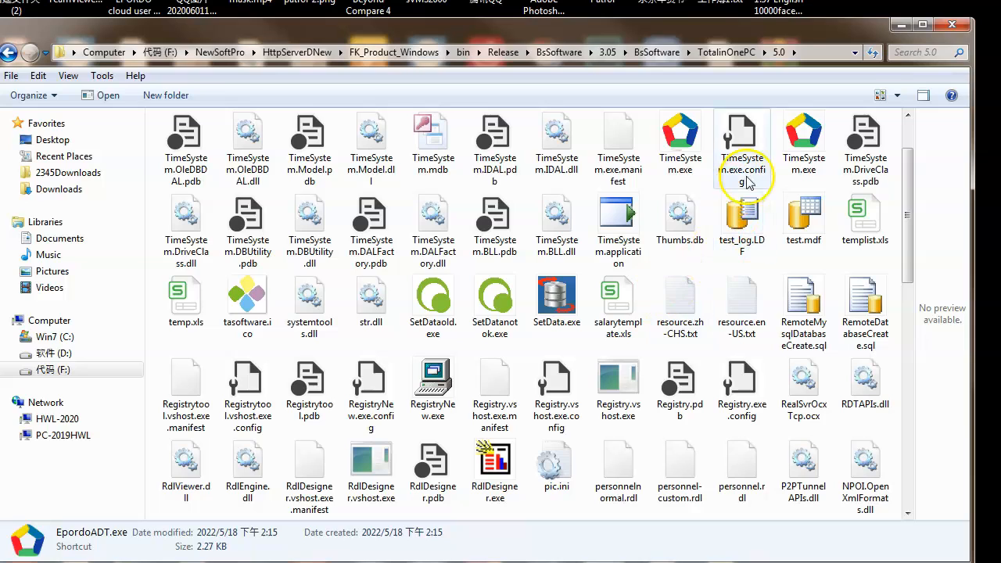
pyautogui.keyDown('ctrl'); pyautogui.click(683, 146); pyautogui.keyUp('ctrl')
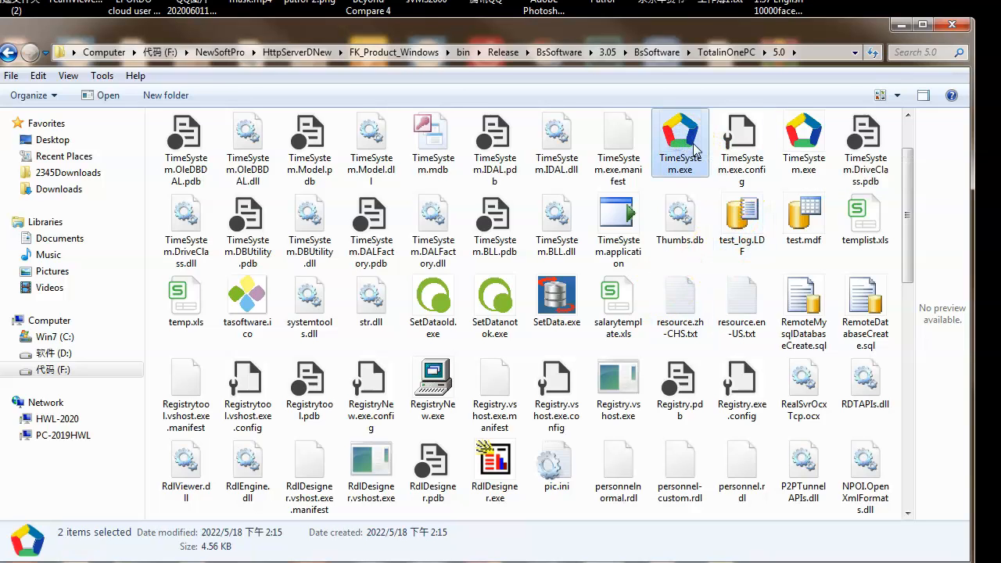
pyautogui.rightClick(684, 147)
pyautogui.moveTo(734, 479)
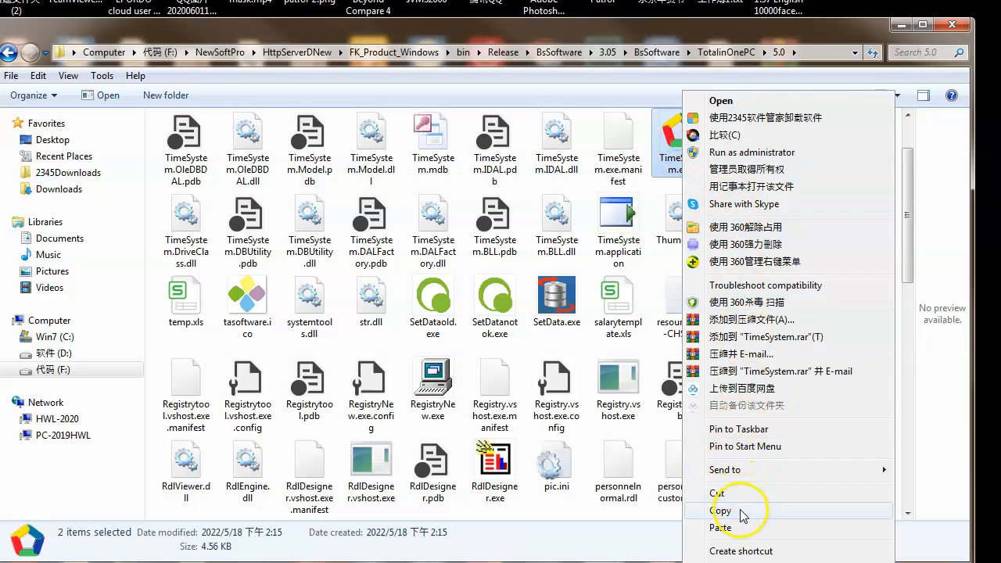
pyautogui.click(742, 512)
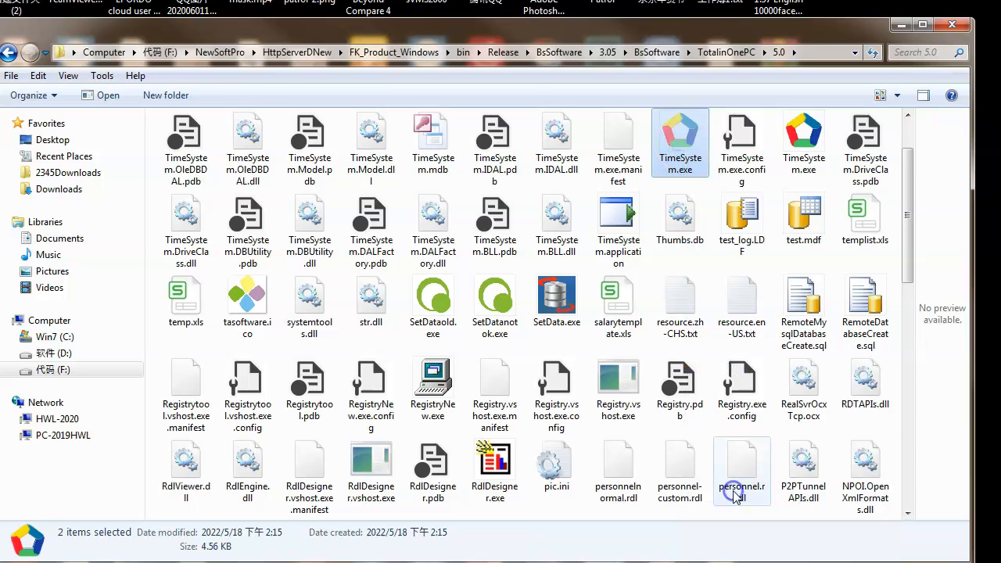
# - Minimize the folder window and paste the TimeSystem.exe and EpordoADT.exe shortcuts onto the desktop
pyautogui.click(905, 33)
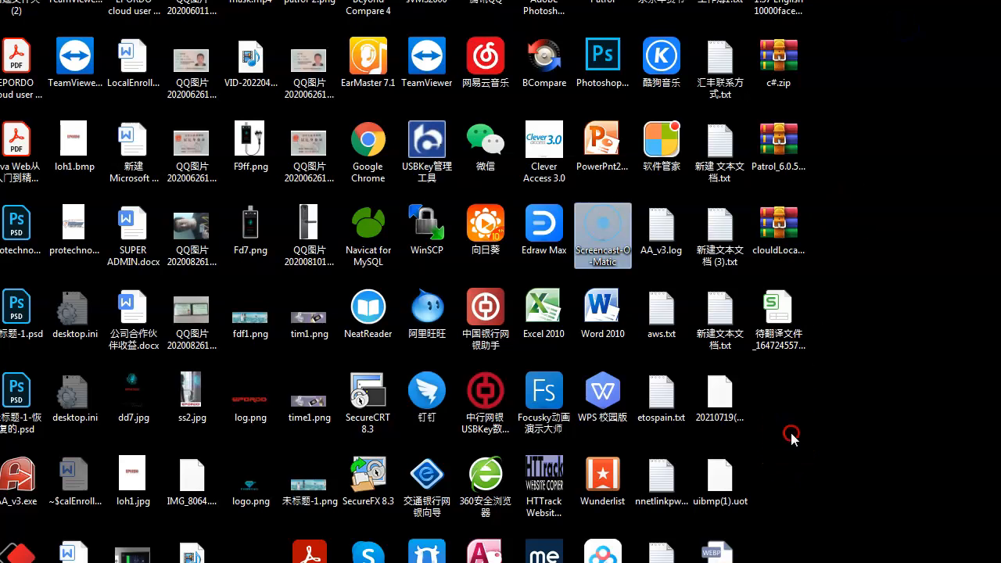
pyautogui.rightClick(792, 435)
pyautogui.moveTo(851, 344)
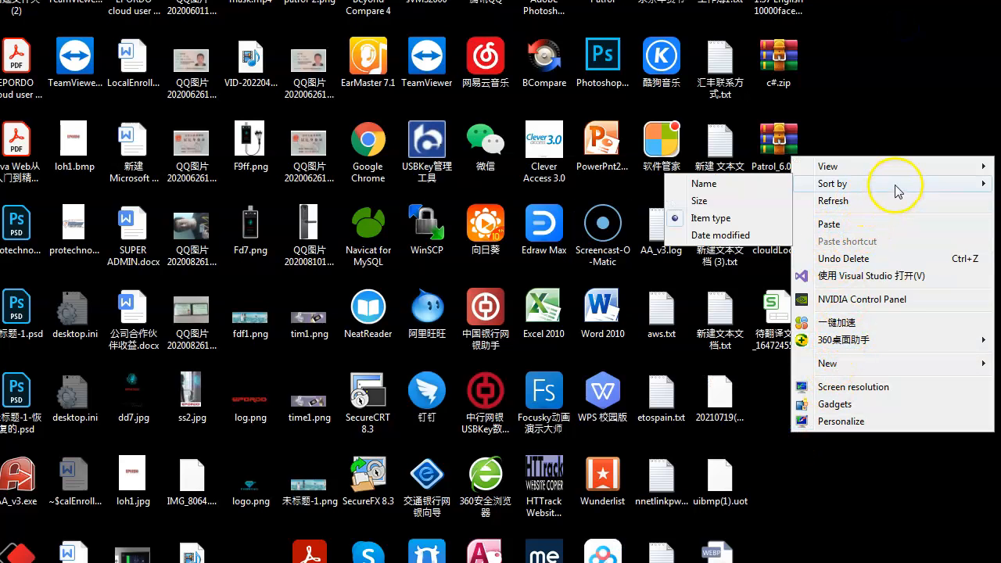
pyautogui.click(858, 230)
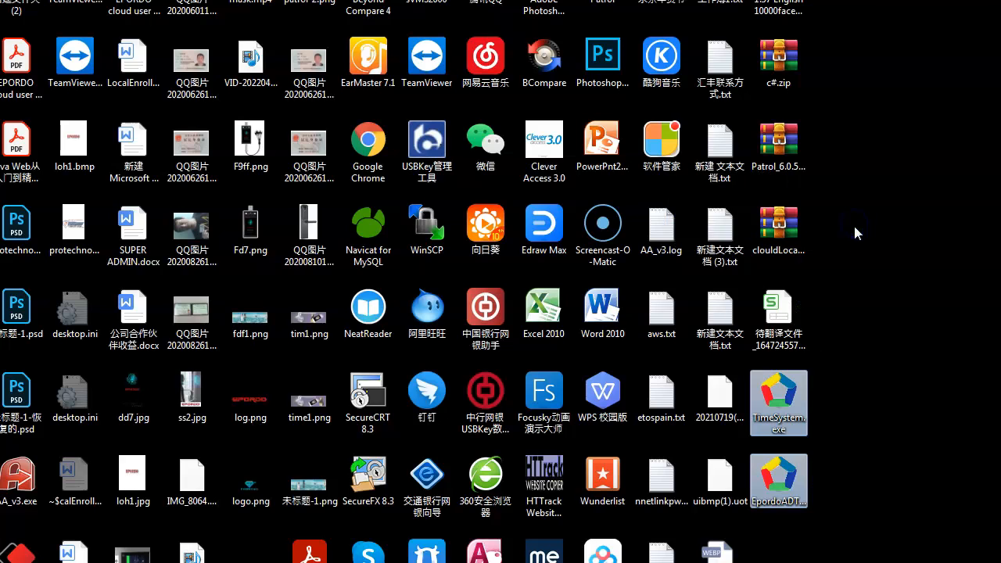
pyautogui.click(786, 398)
pyautogui.click(789, 482)
pyautogui.click(793, 408)
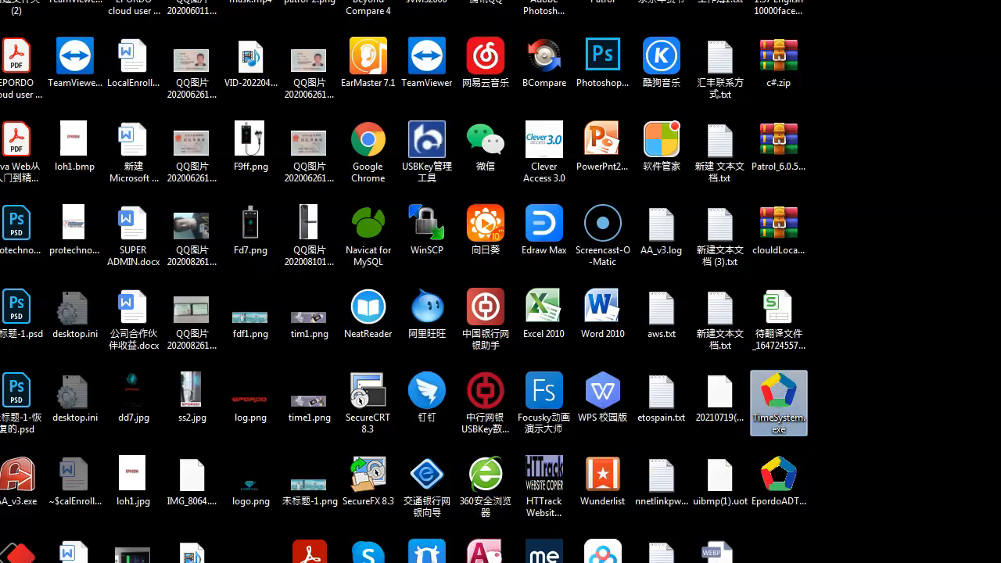
# - Check the setup notes, return to the 5.0 folder and launch the registration program RegistryNew.exe
pyautogui.click(348, 562)
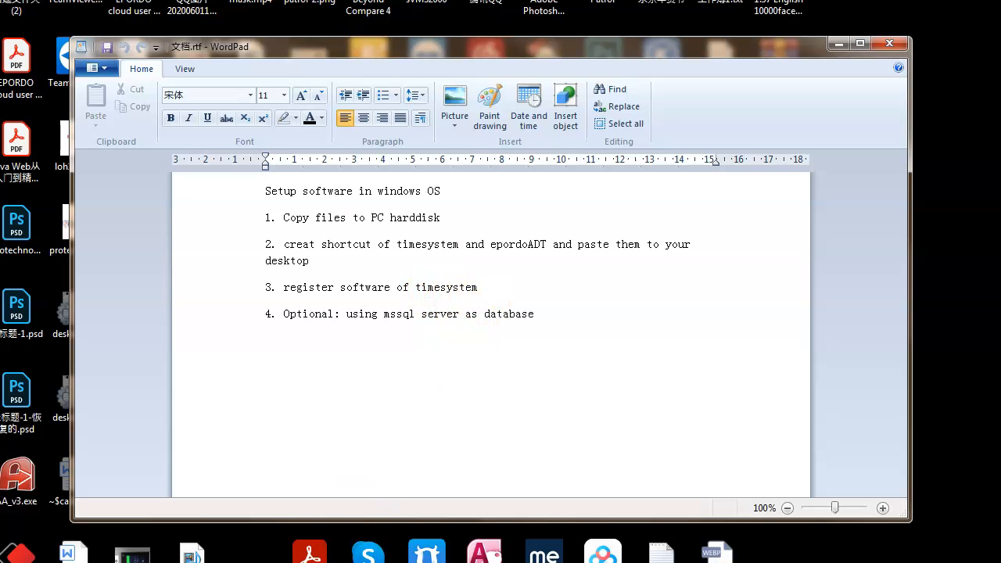
pyautogui.click(204, 562)
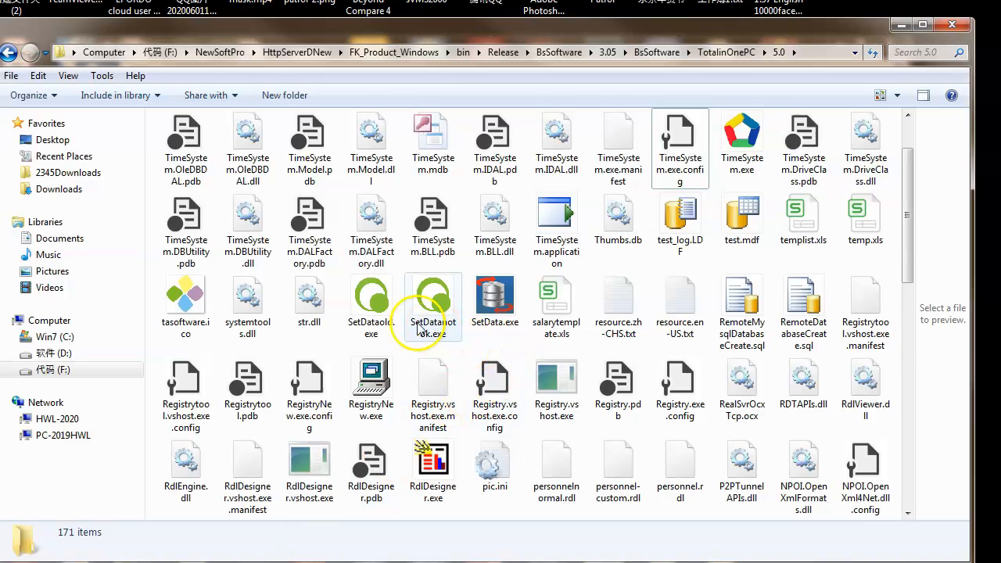
pyautogui.click(557, 296)
pyautogui.click(552, 391)
pyautogui.click(385, 395)
pyautogui.doubleClick(385, 395)
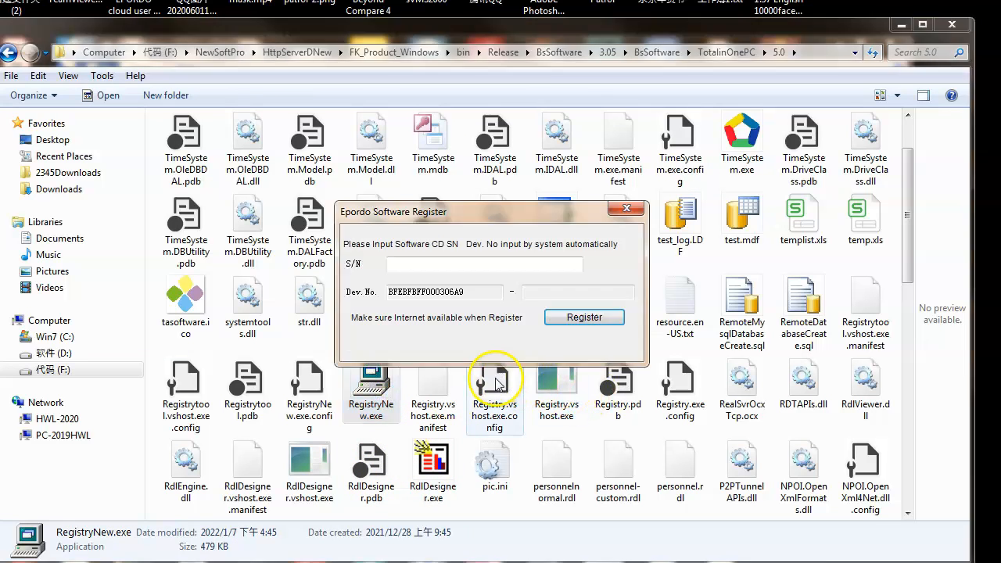
# - Enter the software CD serial number in the S/N field, register the software and close the registration window
pyautogui.click(418, 266)
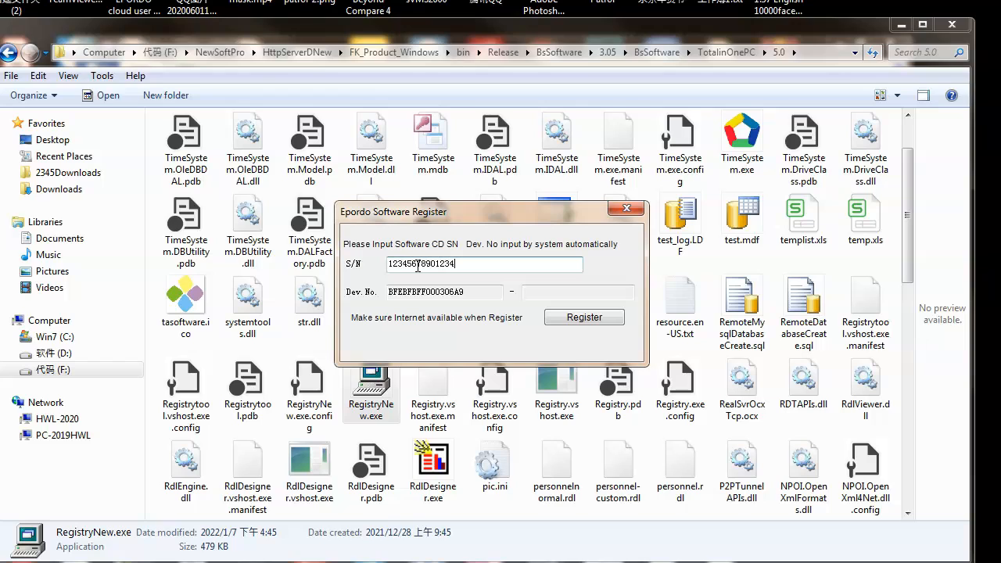
pyautogui.click(583, 318)
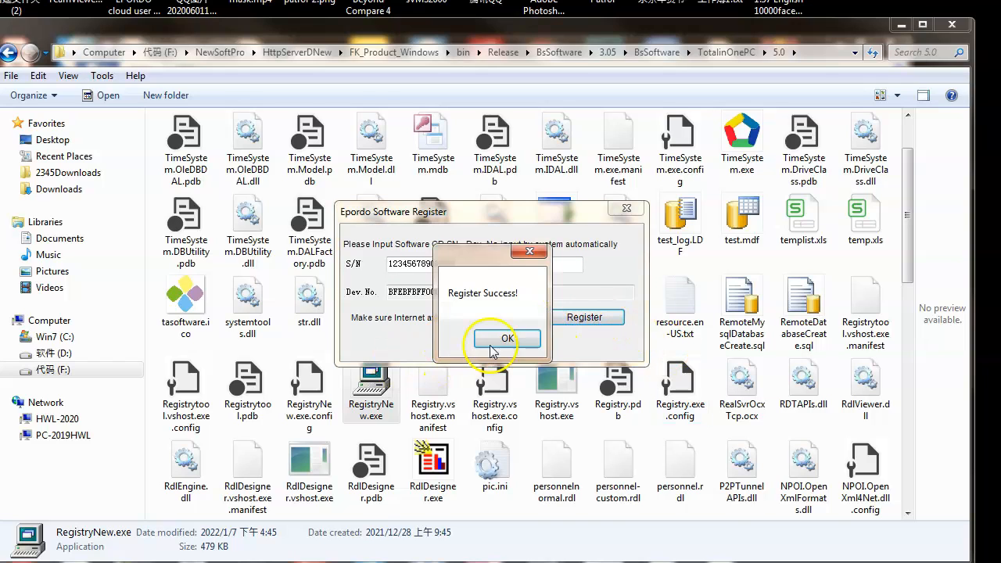
pyautogui.click(507, 338)
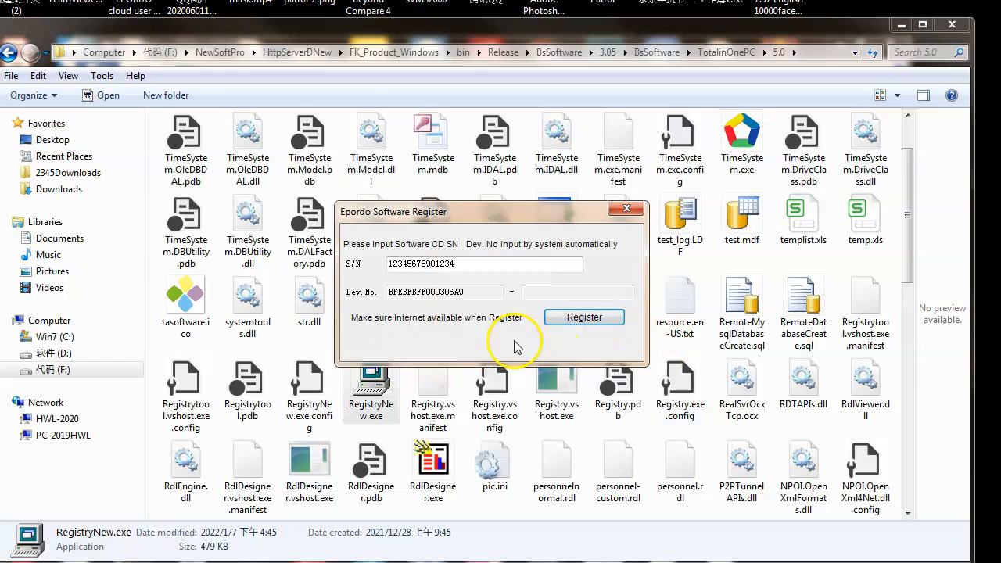
pyautogui.click(627, 208)
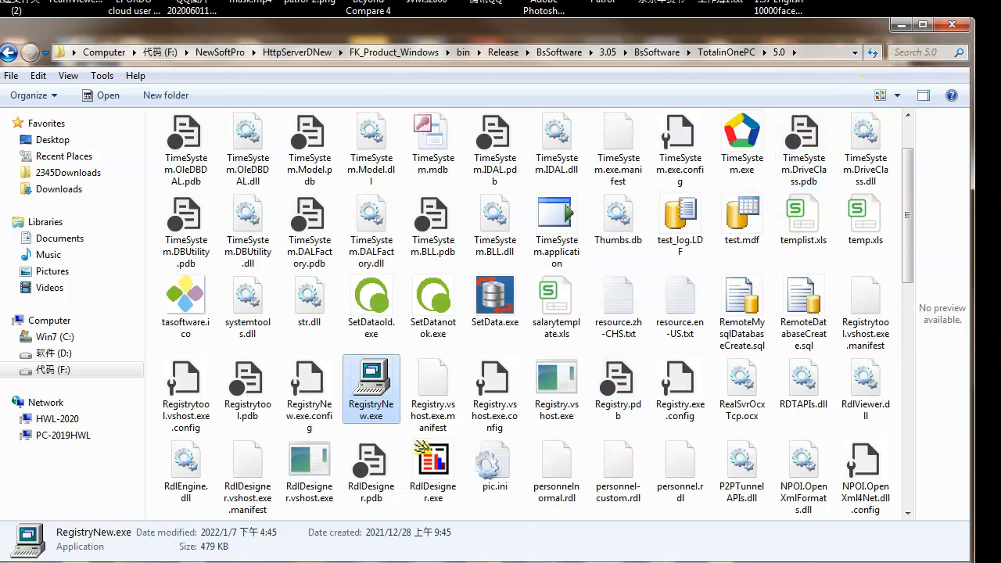
# - Switch to the browser's SQL Server Downloads page and request the free SQL Server 2019 Express download
pyautogui.click(348, 562)
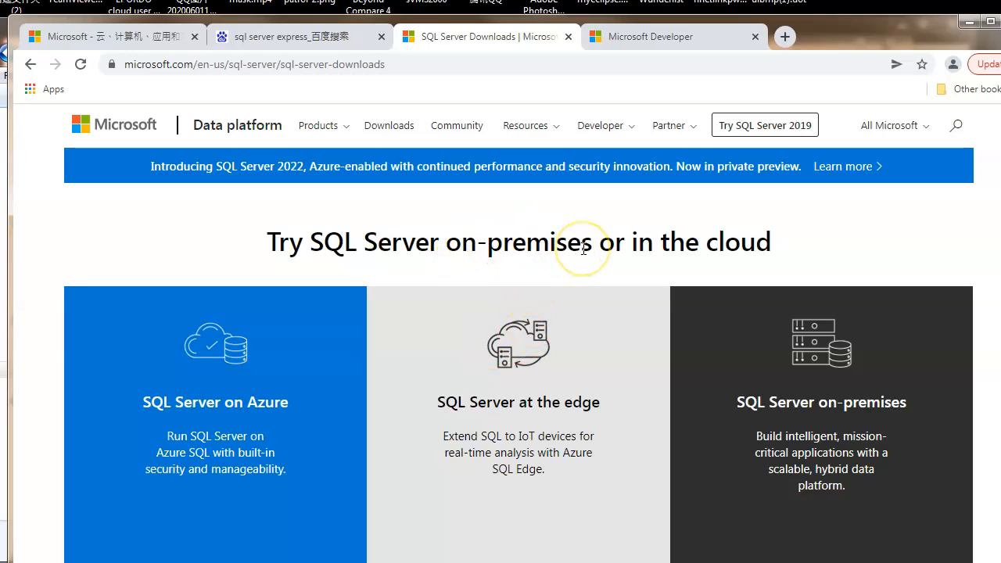
pyautogui.scroll(-6, 585, 244)
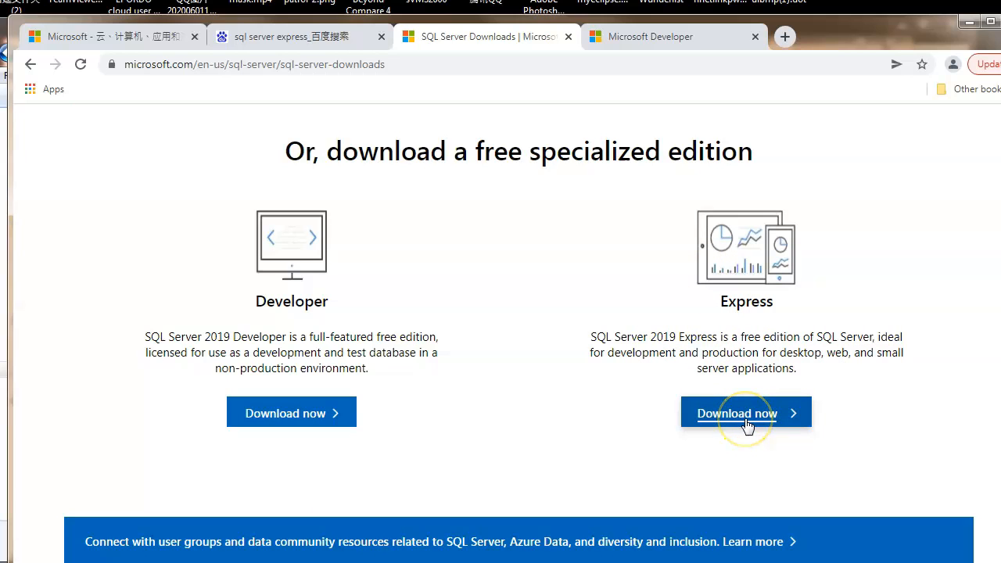
pyautogui.click(746, 420)
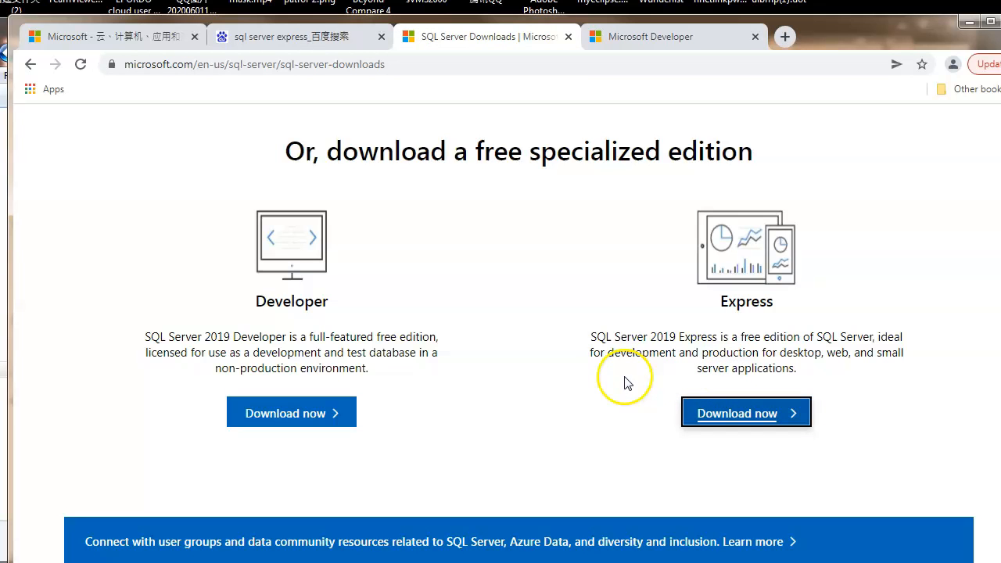
# - Look through the SQL Server Downloads page, including the free Express edition, and minimize the browser window
pyautogui.scroll(-13, 596, 418)
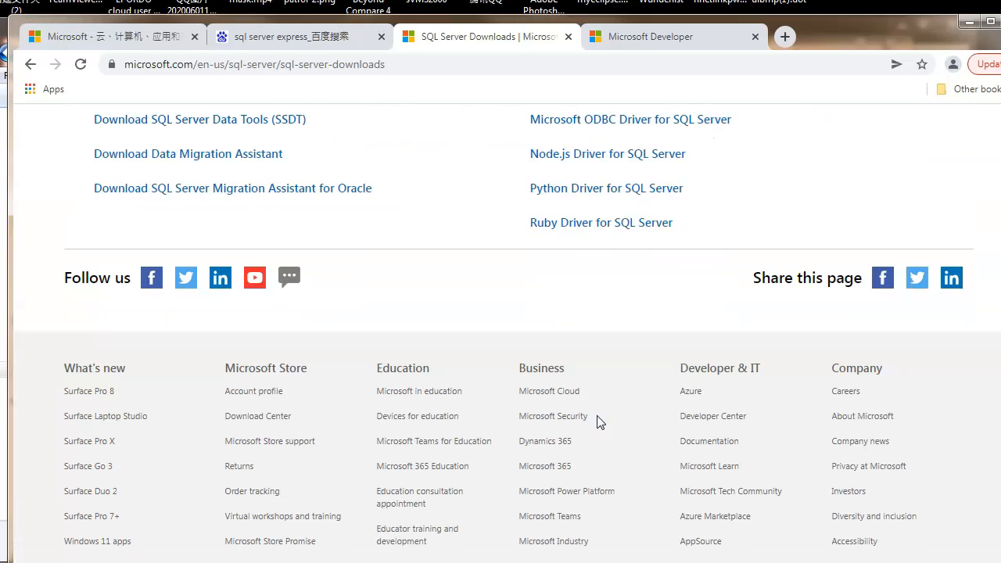
pyautogui.scroll(3, 537, 416)
pyautogui.scroll(6, 738, 431)
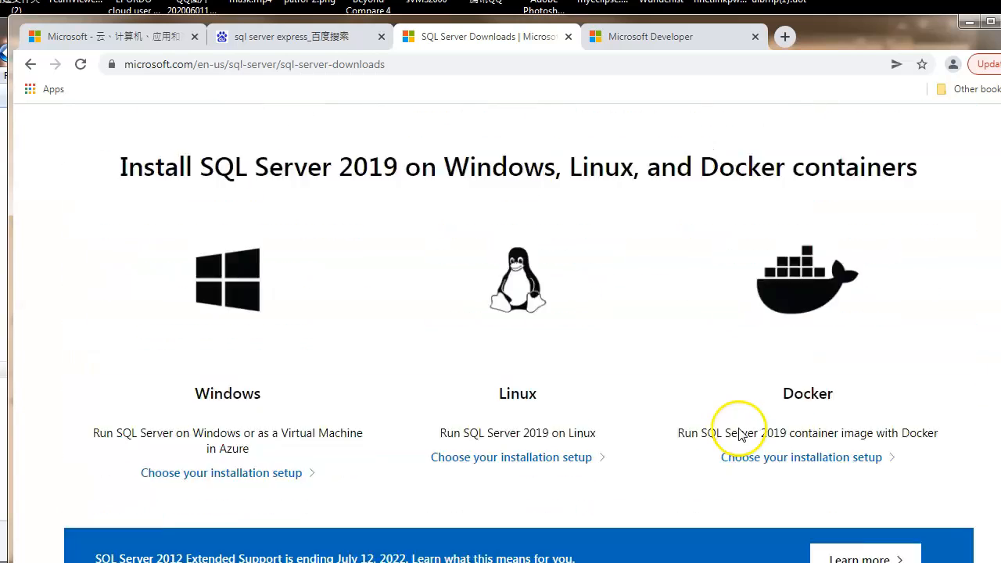
pyautogui.scroll(6, 737, 431)
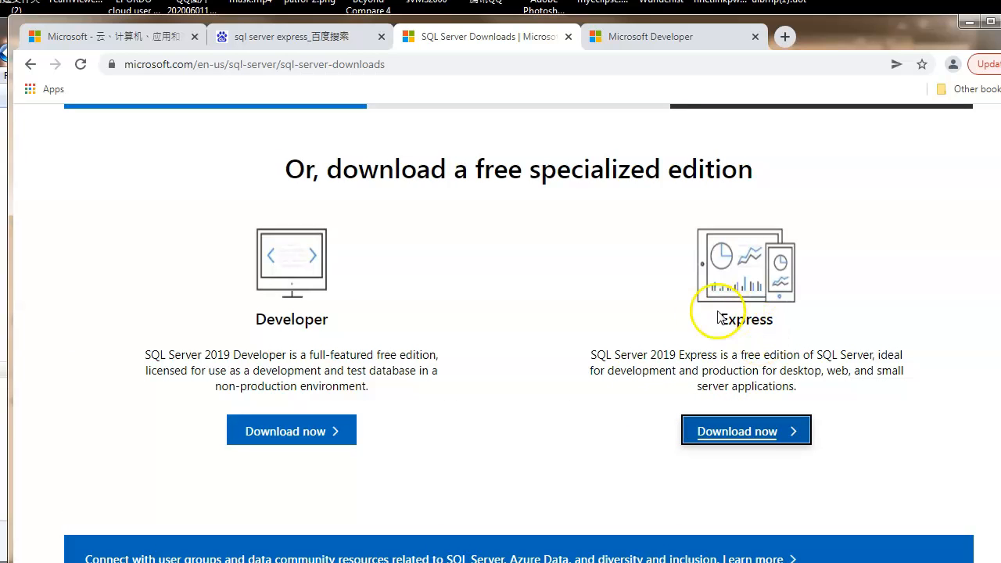
pyautogui.scroll(2, 656, 361)
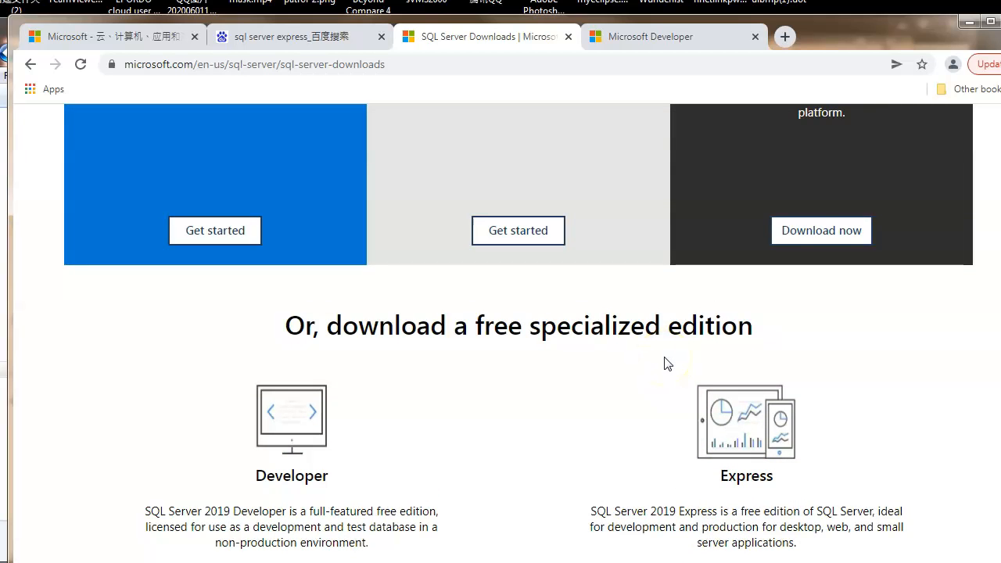
pyautogui.scroll(4, 666, 363)
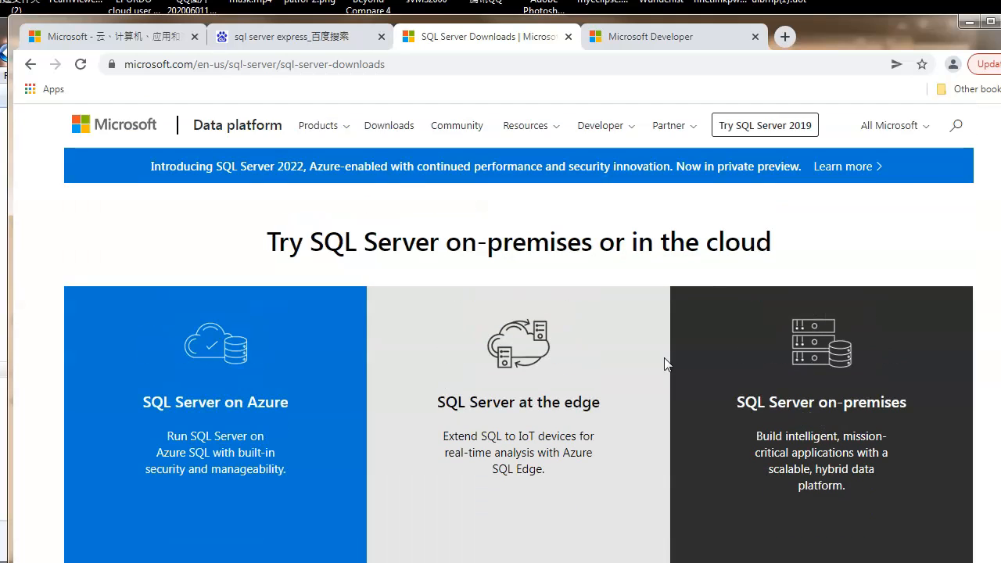
pyautogui.click(968, 23)
pyautogui.click(969, 26)
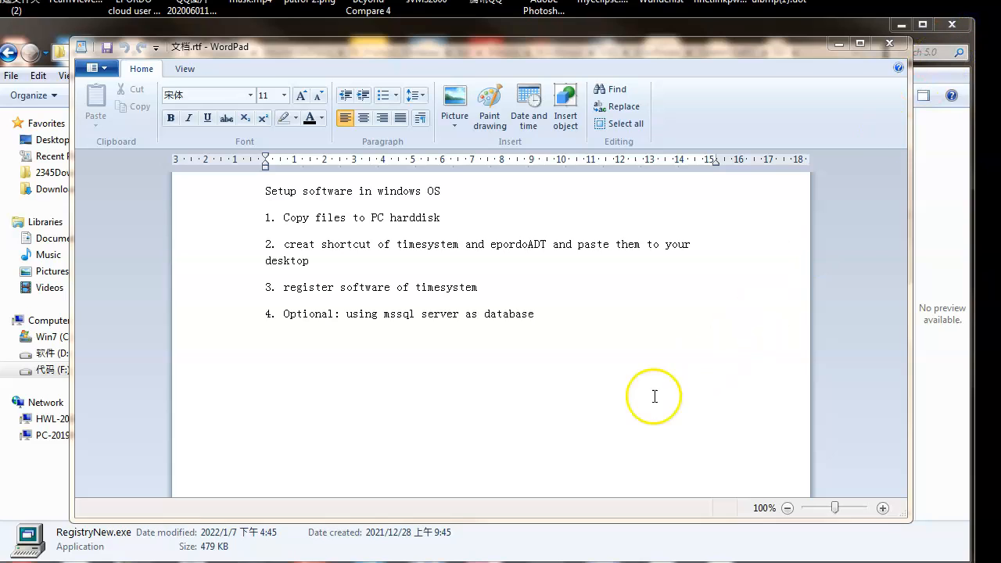
# - Launch SQL Server Management Studio and copy the server name PC-2019HWL\SQLEXPRESS from its connection dialog
pyautogui.click(533, 379)
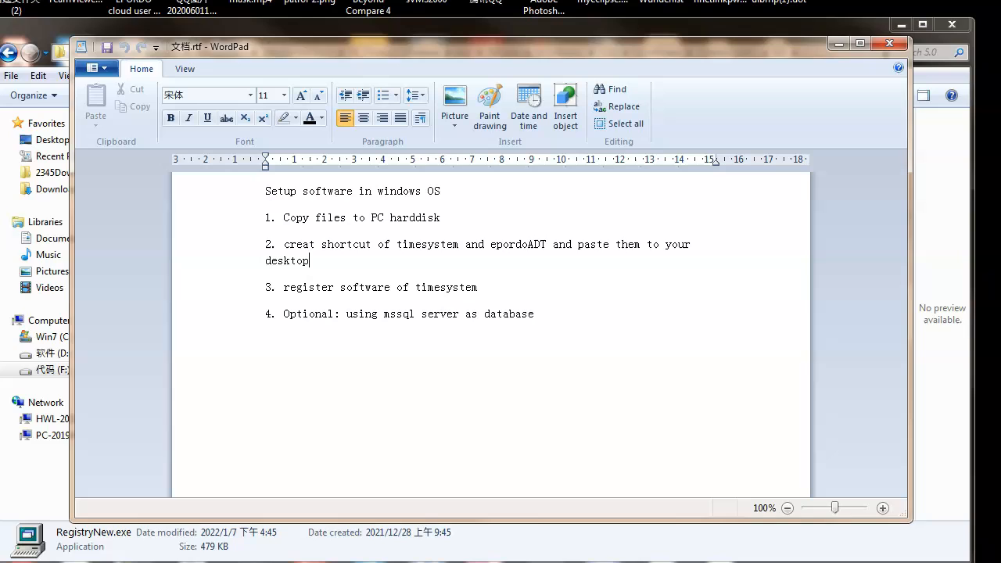
pyautogui.press('super')
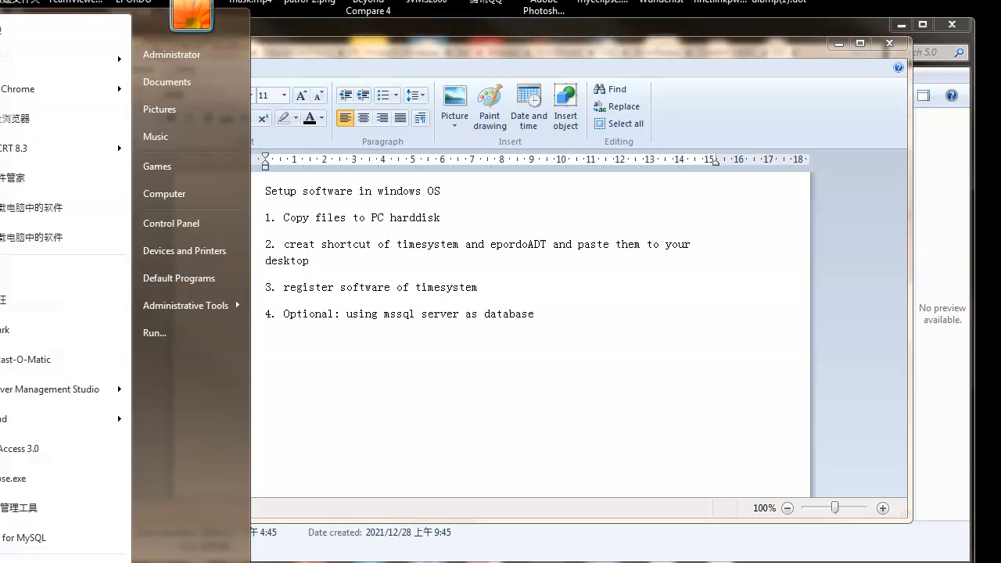
pyautogui.click(14, 395)
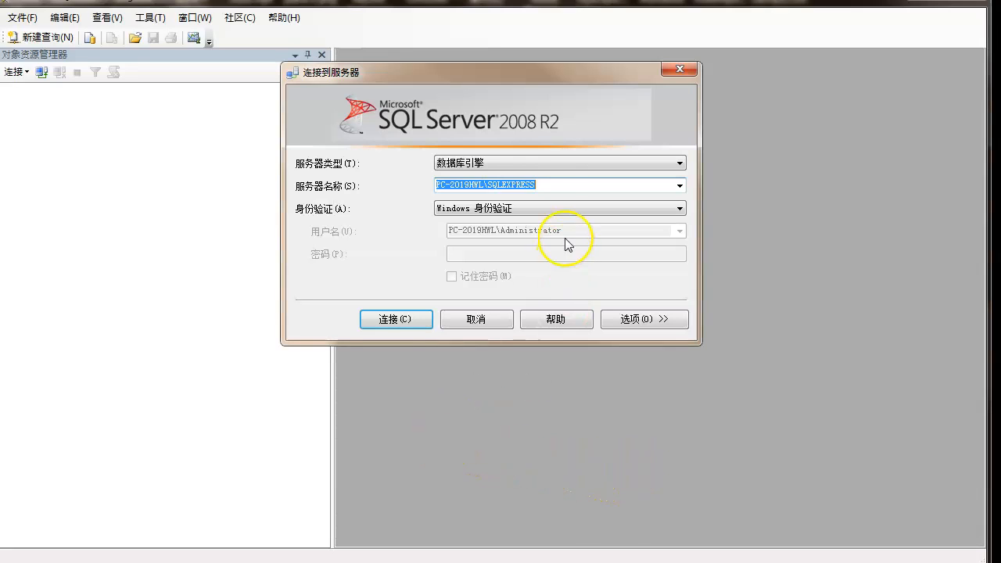
pyautogui.click(547, 186)
pyautogui.moveTo(546, 186); pyautogui.dragTo(434, 169)
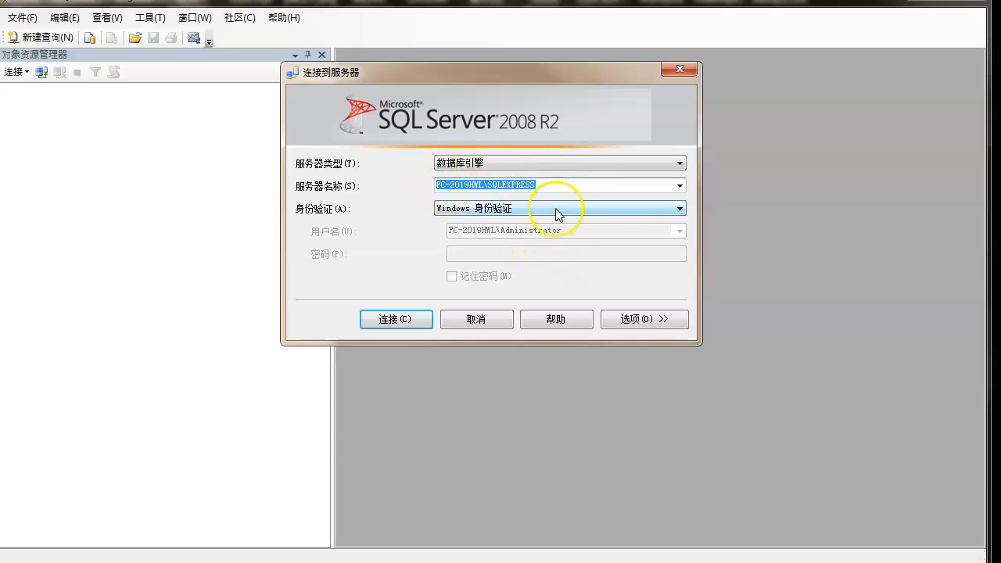
pyautogui.rightClick(513, 185)
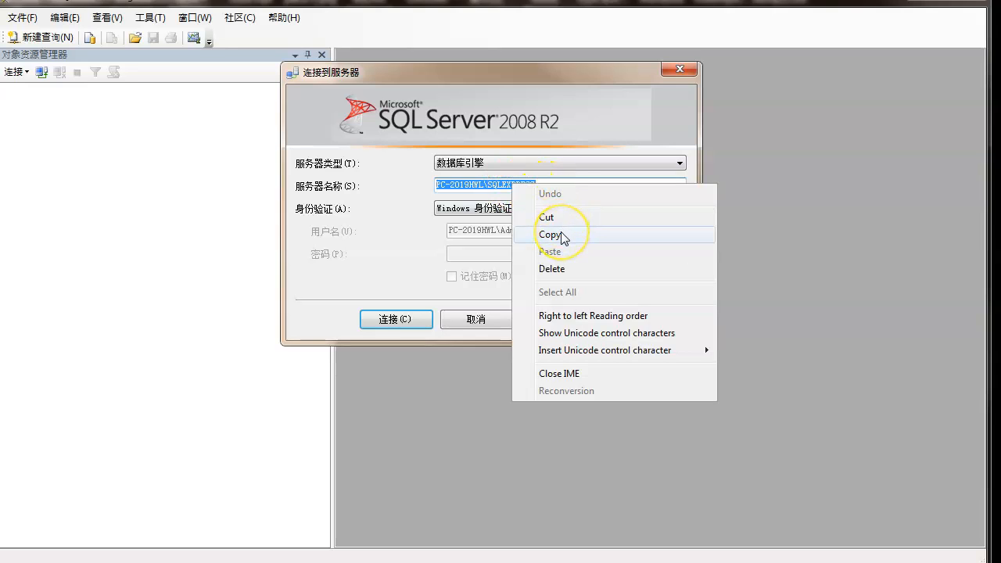
pyautogui.click(549, 234)
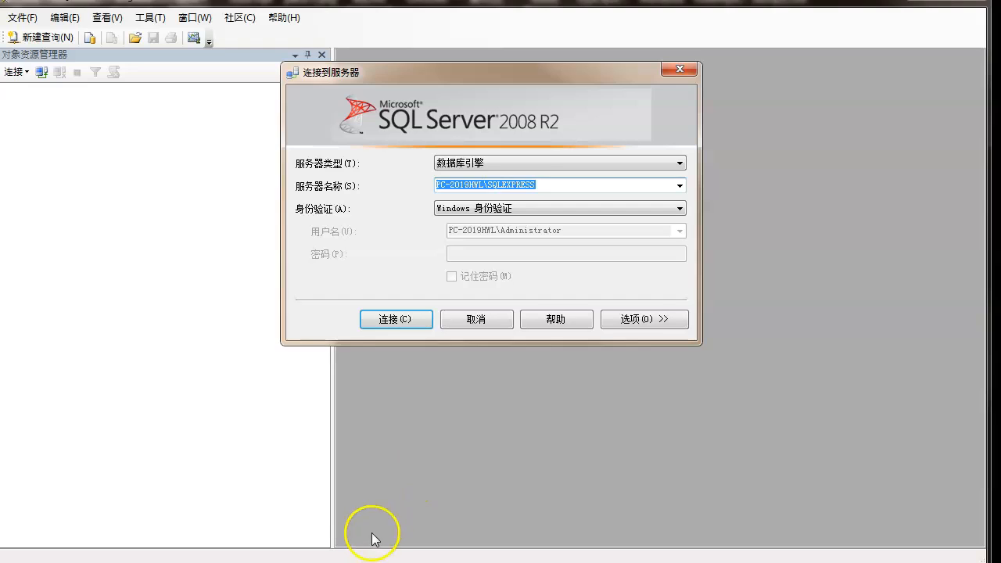
# - Switch back to the 5.0 folder and launch the database setup program SetData.exe
pyautogui.click(371, 561)
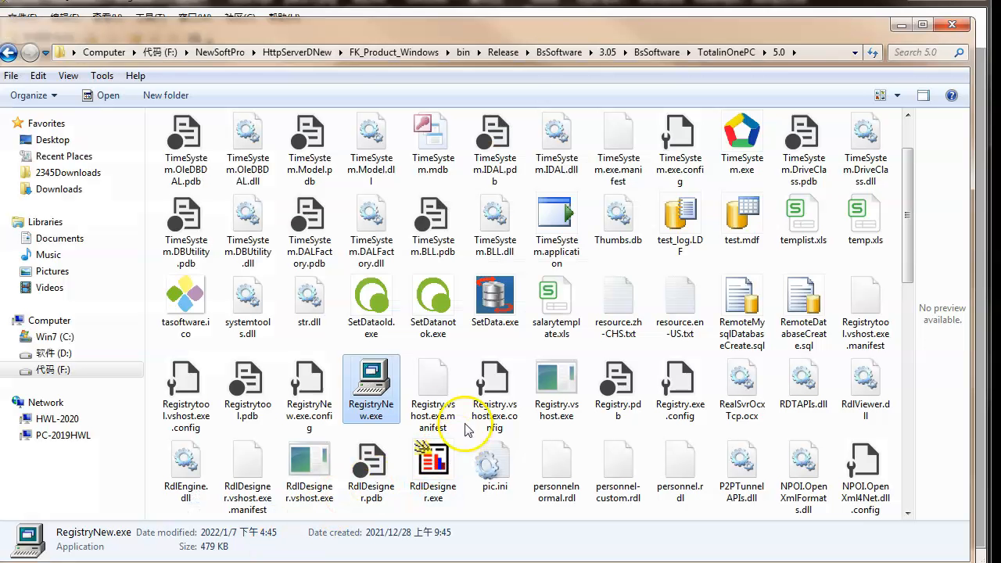
pyautogui.click(506, 317)
pyautogui.doubleClick(507, 316)
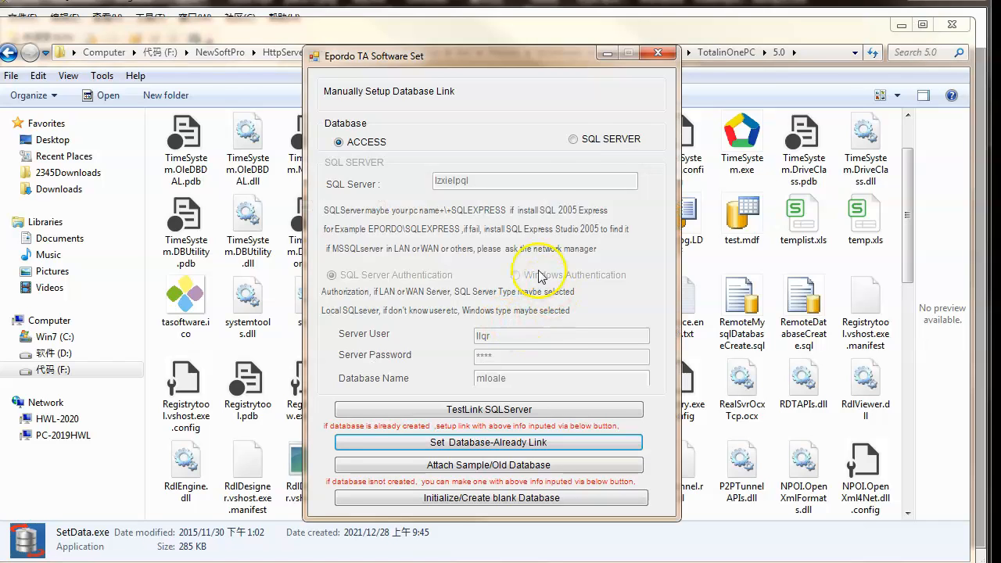
# - Choose SQL SERVER as the database type and replace the server name with the copied PC-2019HWL\SQLEXPRESS
pyautogui.click(573, 140)
pyautogui.moveTo(517, 182); pyautogui.dragTo(436, 180)
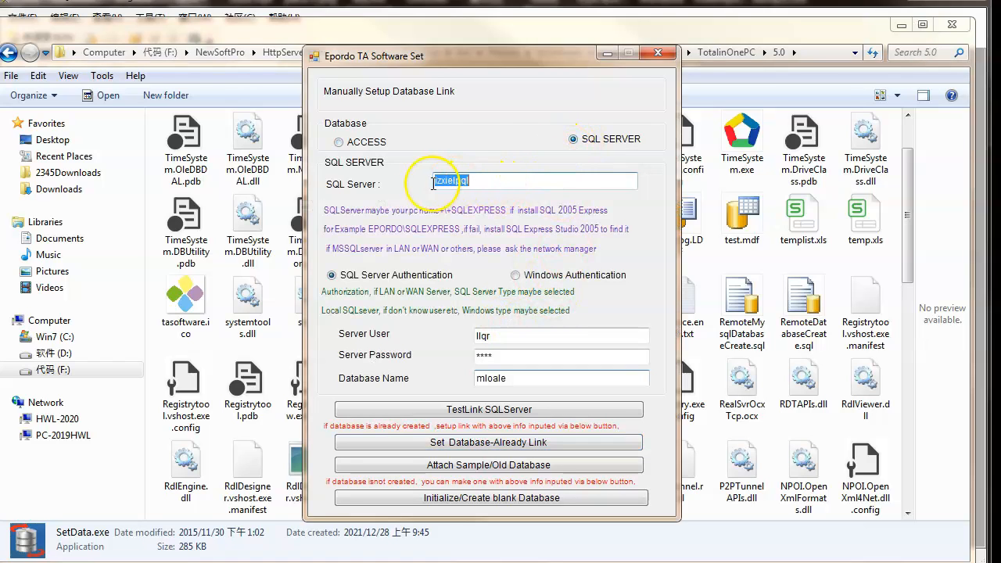
pyautogui.rightClick(451, 191)
pyautogui.click(483, 252)
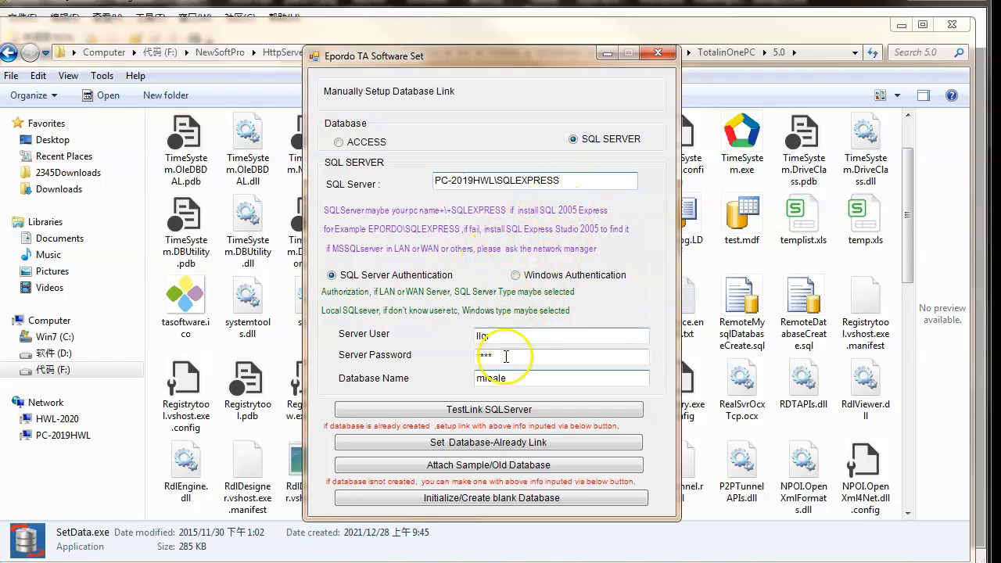
# - Select Windows Authentication and set the database name to epordo
pyautogui.click(515, 275)
pyautogui.click(515, 275)
pyautogui.doubleClick(518, 380)
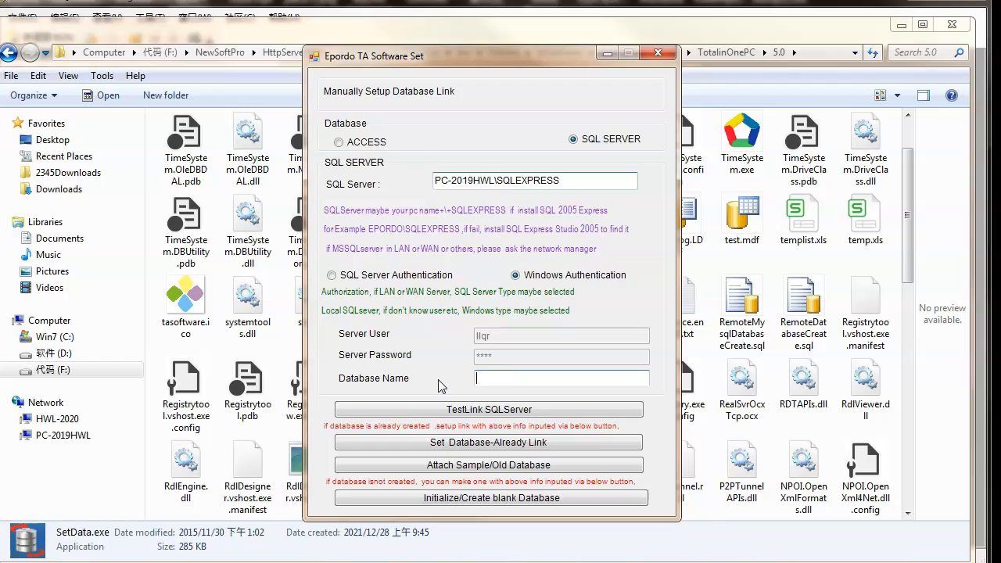
pyautogui.write('ep')
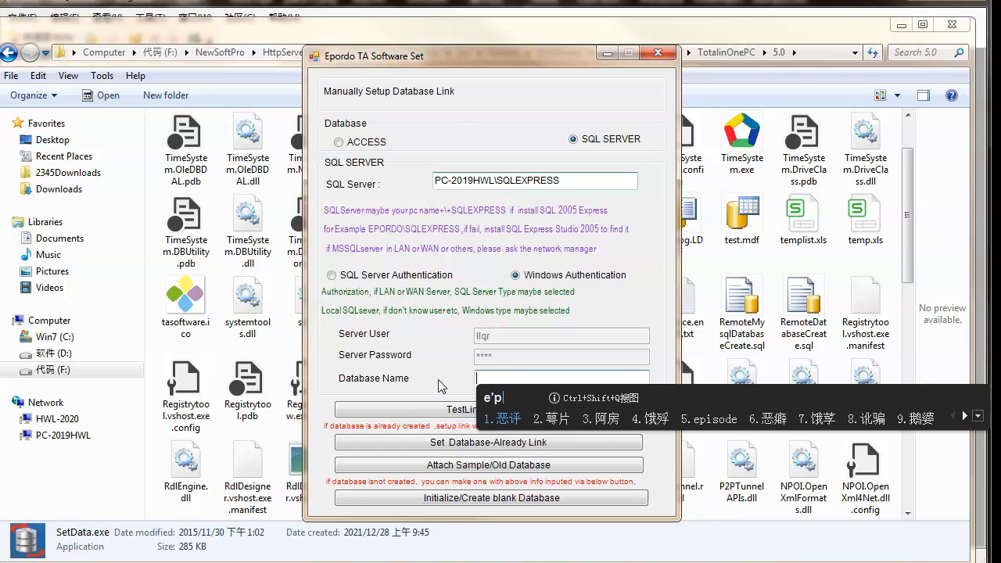
pyautogui.write('ordo')
pyautogui.press('Return')
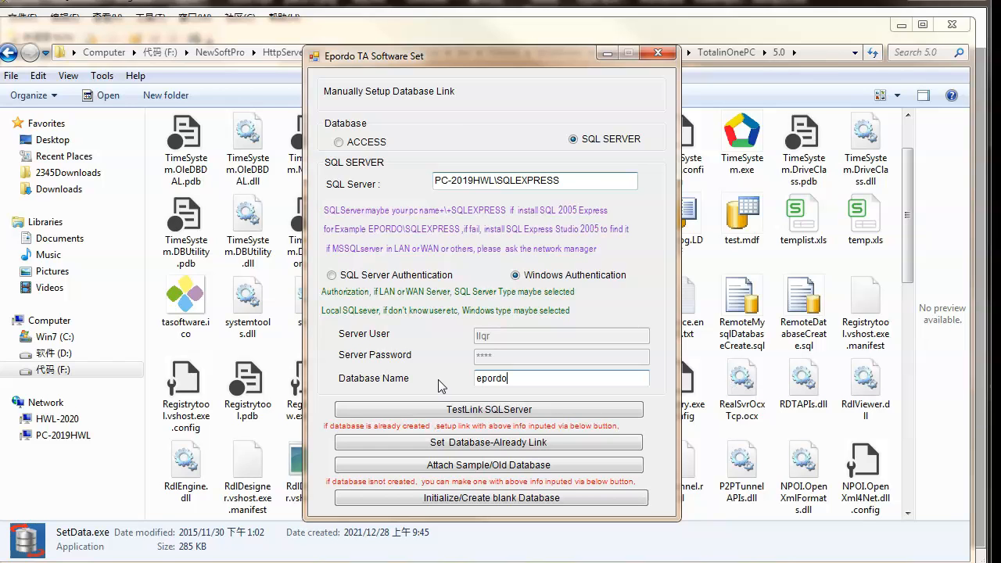
# - Test the SQL Server link and create the blank epordo database, dismissing the message boxes
pyautogui.click(464, 413)
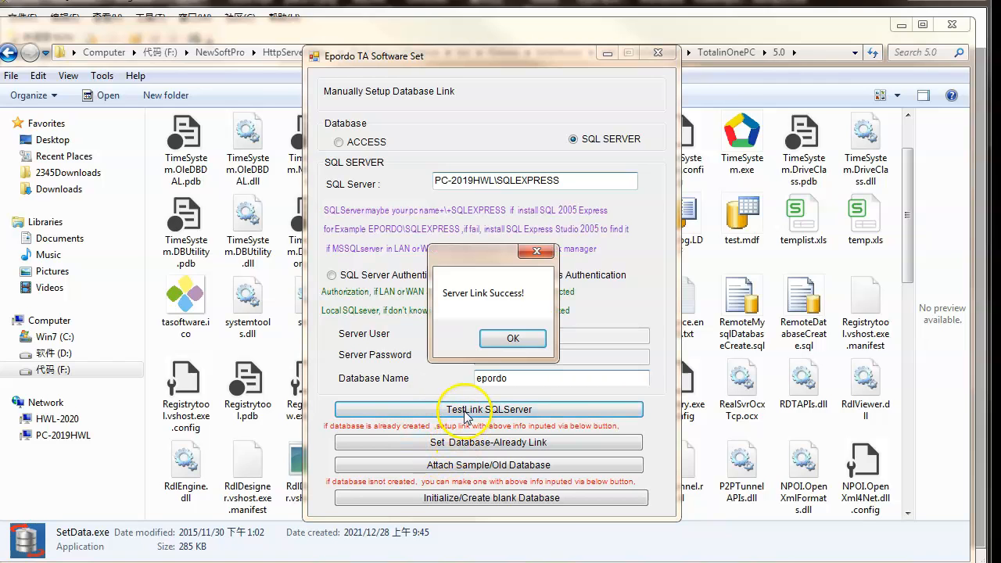
pyautogui.click(512, 338)
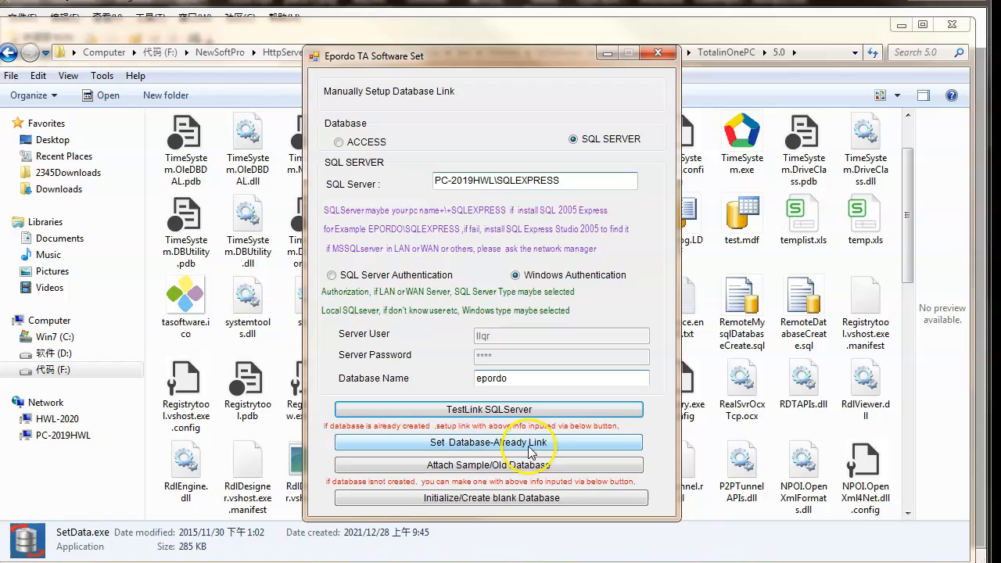
pyautogui.click(514, 507)
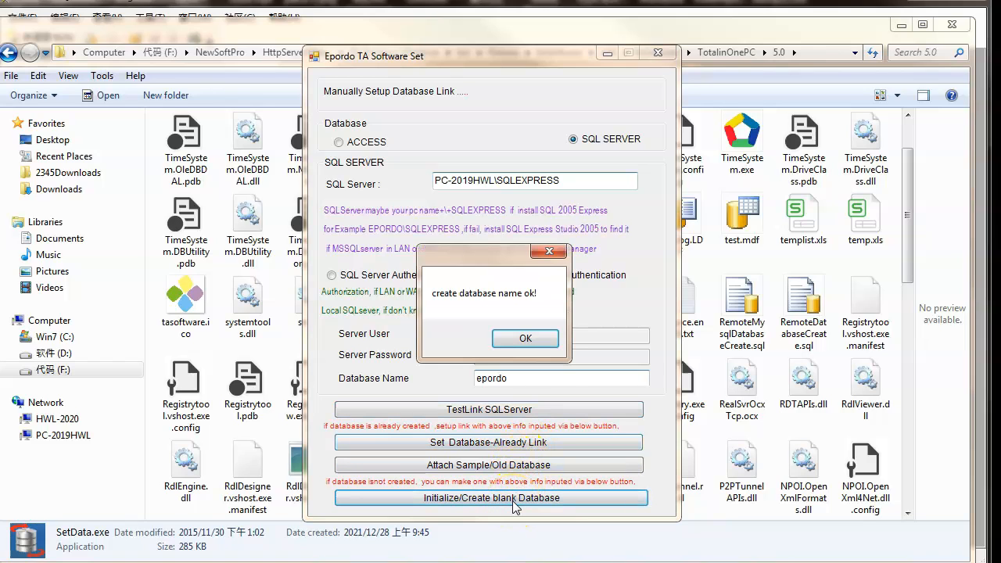
pyautogui.click(517, 341)
pyautogui.click(516, 340)
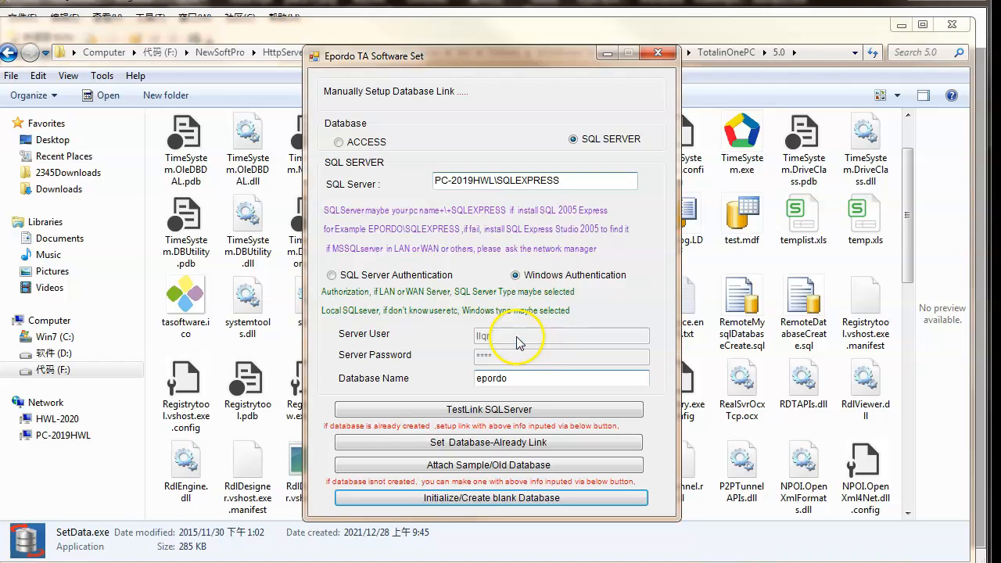
pyautogui.click(516, 340)
pyautogui.click(516, 340)
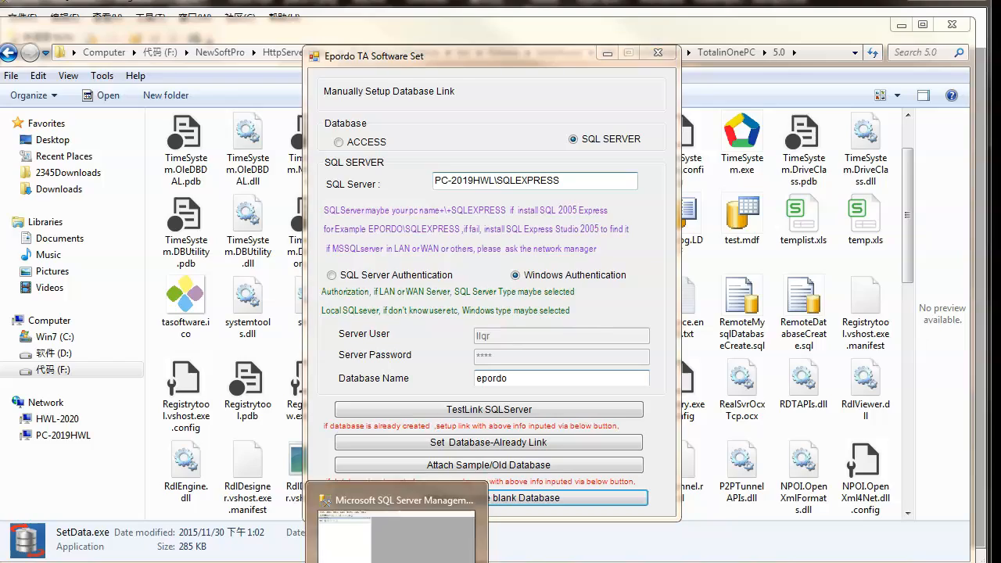
# - Switch to SQL Server Management Studio, connect to the SQLEXPRESS server and expand the epordo database to inspect it
pyautogui.click(497, 548)
pyautogui.click(408, 317)
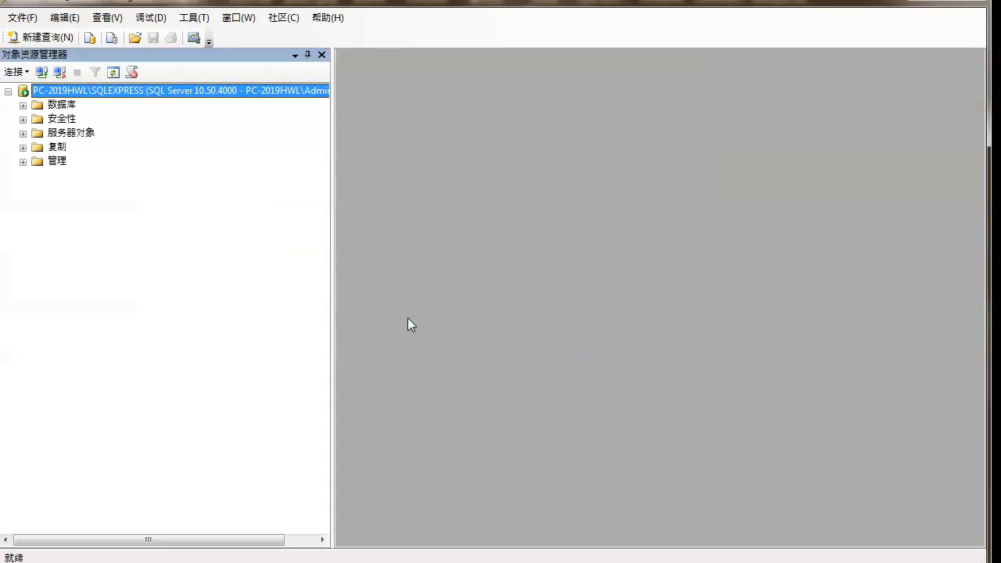
pyautogui.click(23, 106)
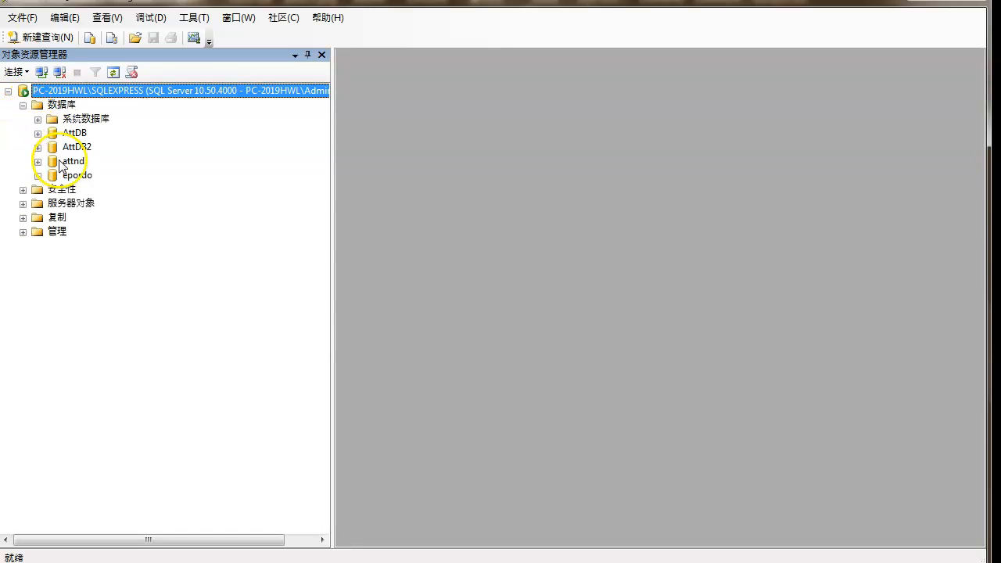
pyautogui.click(38, 175)
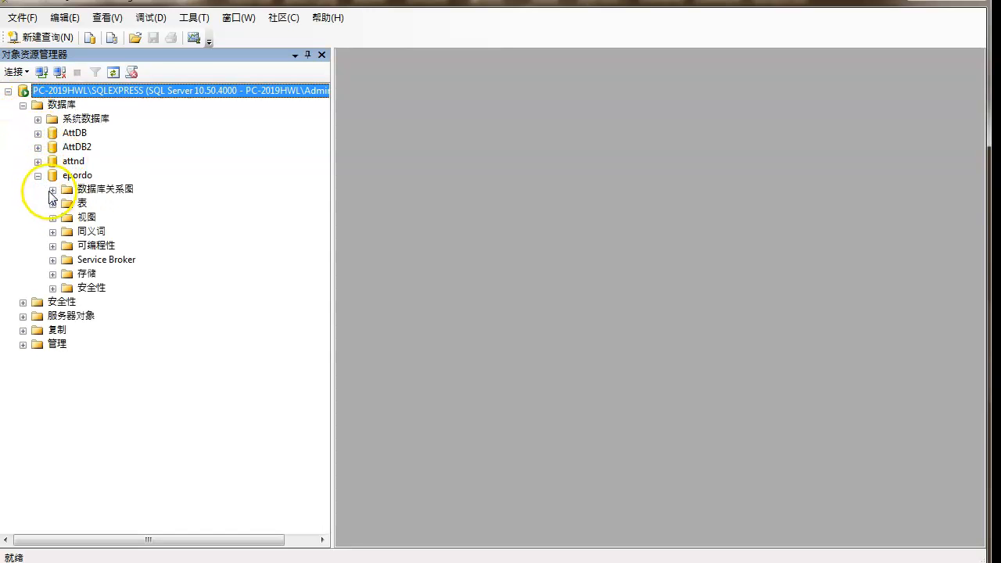
pyautogui.click(72, 178)
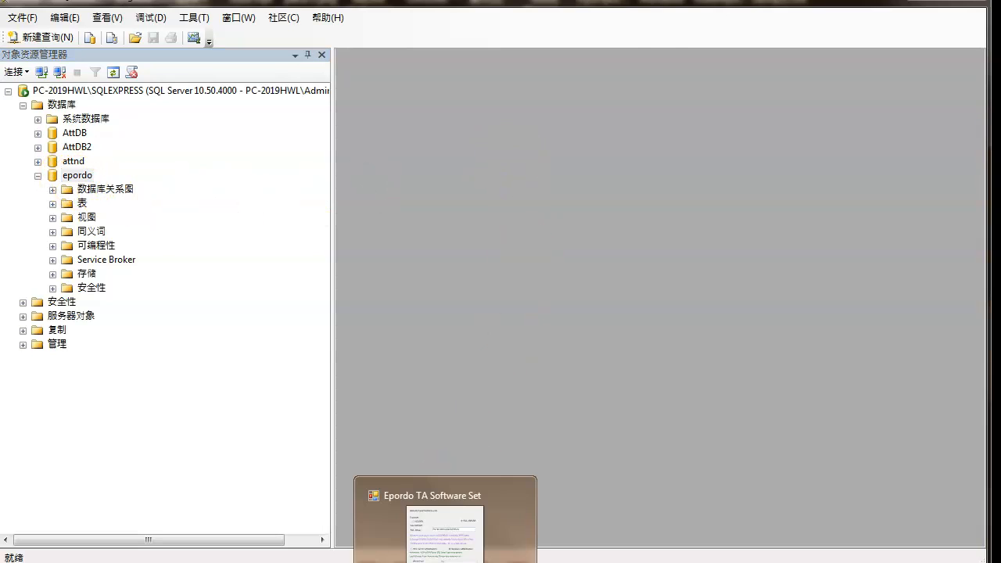
# - Return to the Epordo TA Software Set window and set the link to the already created epordo database
pyautogui.click(486, 459)
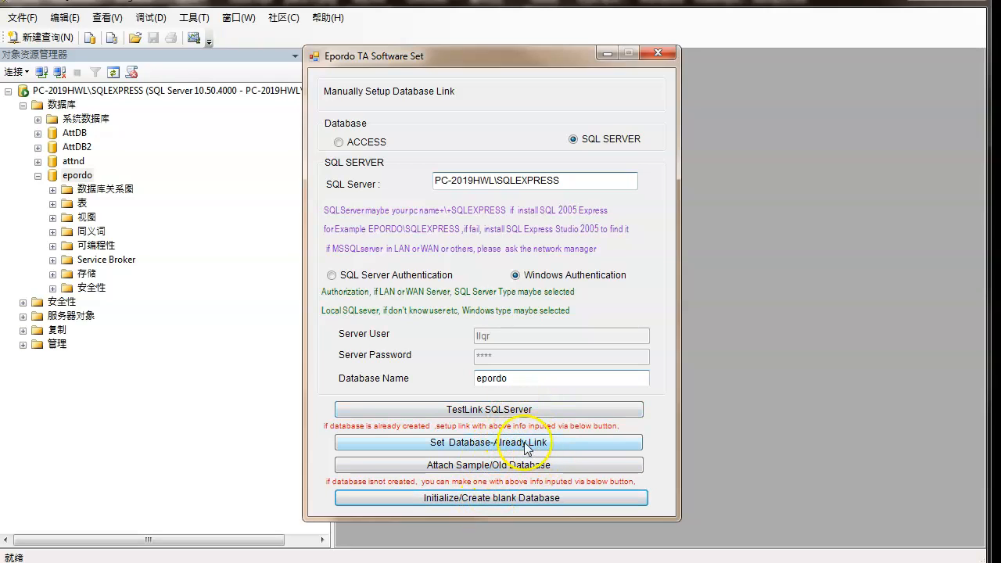
pyautogui.click(522, 449)
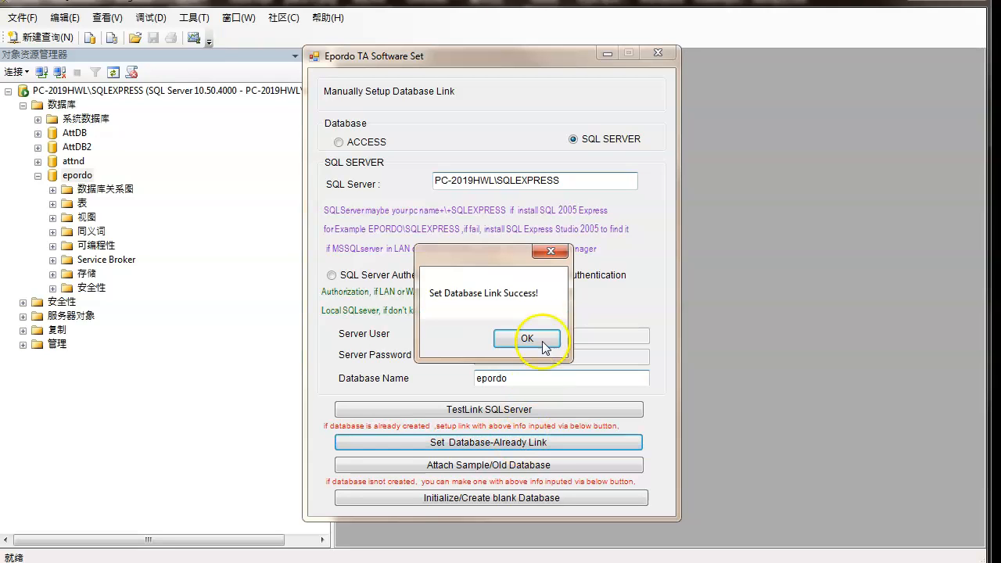
pyautogui.click(527, 340)
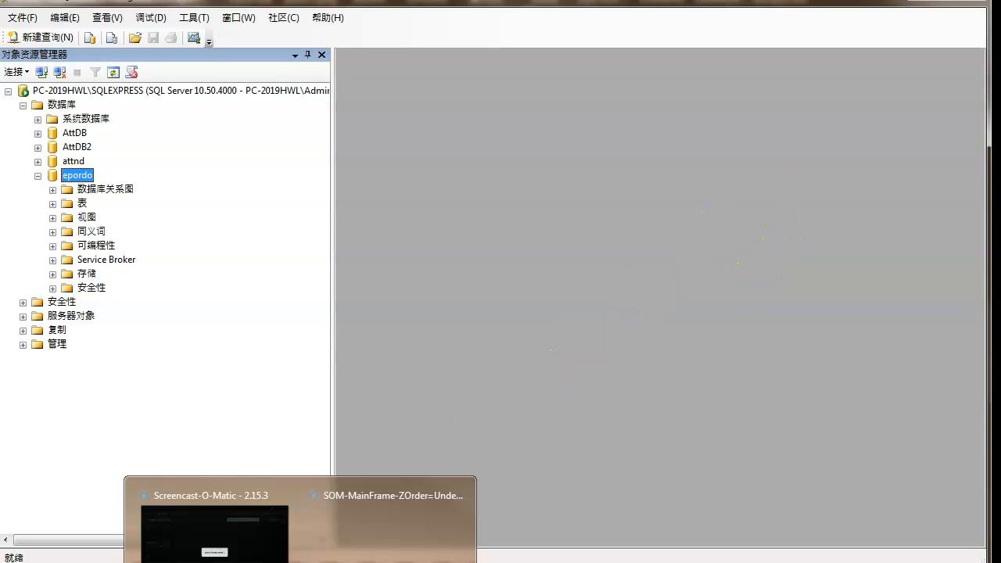
pyautogui.click(300, 562)
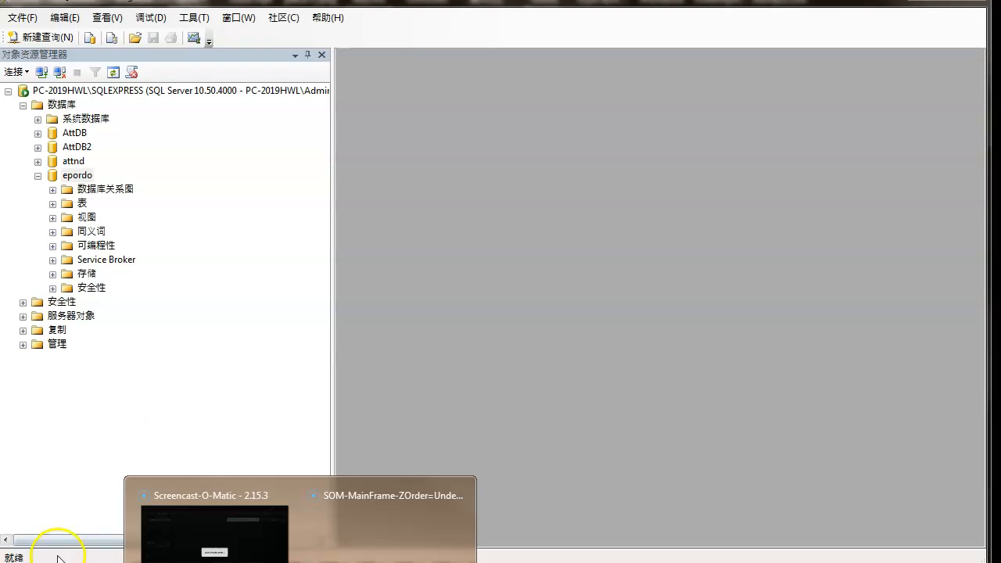